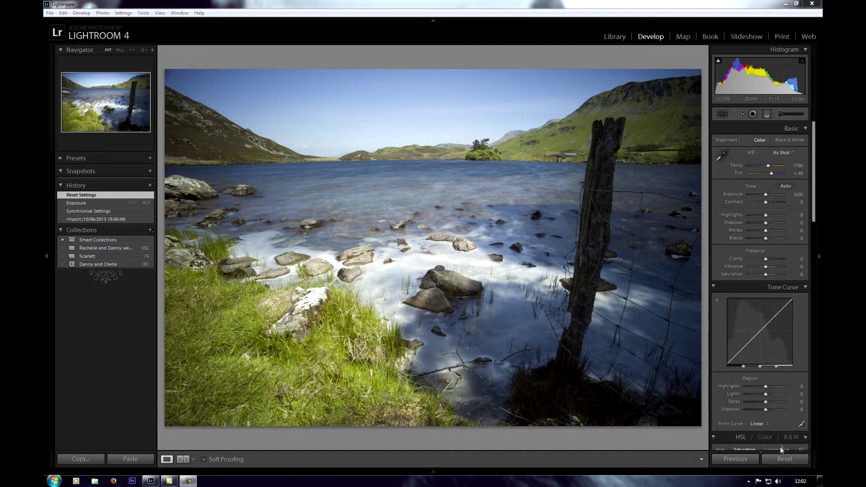
- Reset all Develop adjustments on the lake photo, returning exposure to 0.00
click(780, 459)
click(780, 458)
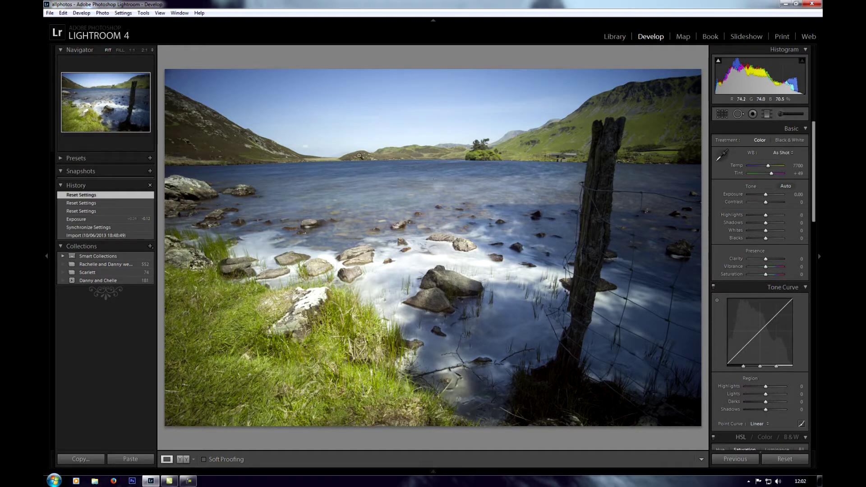
- Clone out two dust spots in the upper-left sky at 1:1 zoom with Spot Removal
click(738, 114)
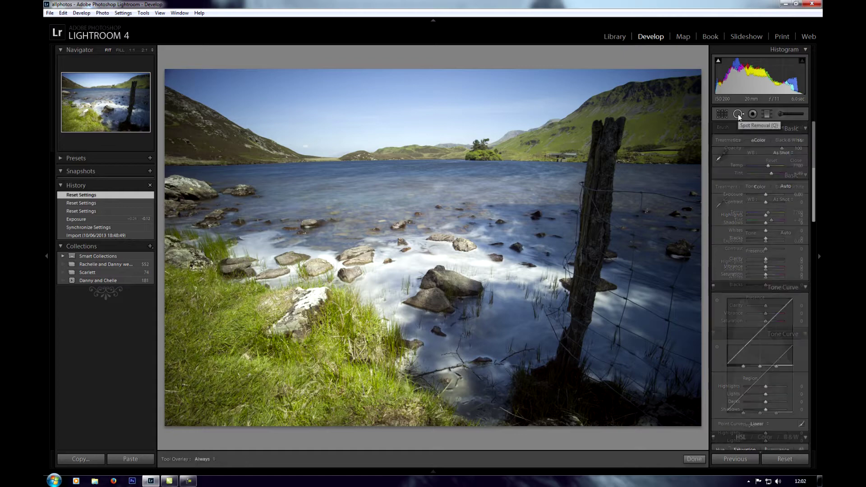
click(211, 81)
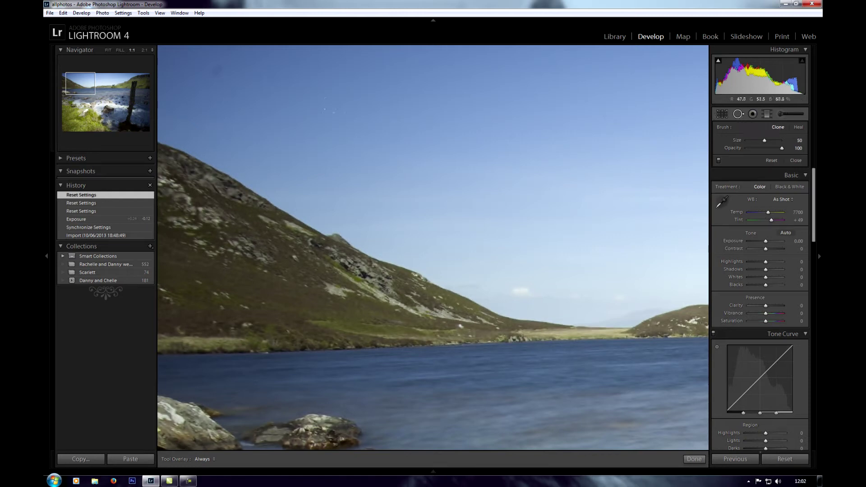
click(217, 70)
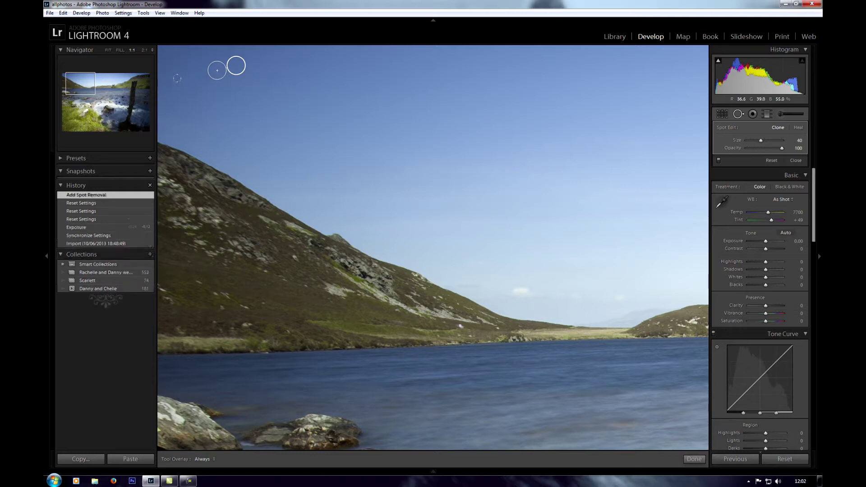
click(175, 78)
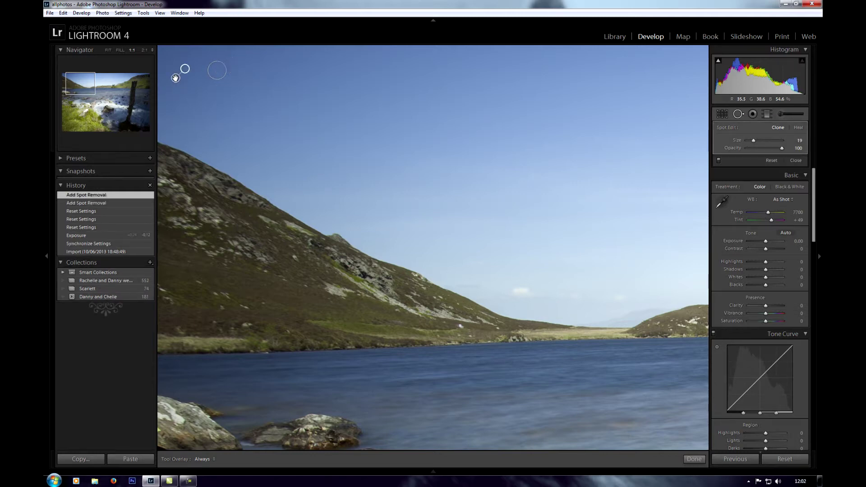
- Scan the sky and far hills, then clone out a third spot near the hillside edge
drag(384, 144, 471, 197)
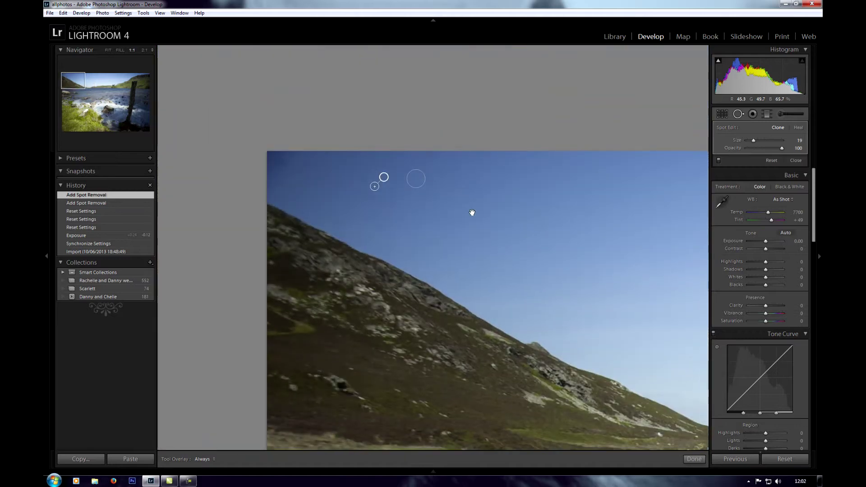
drag(561, 205, 441, 190)
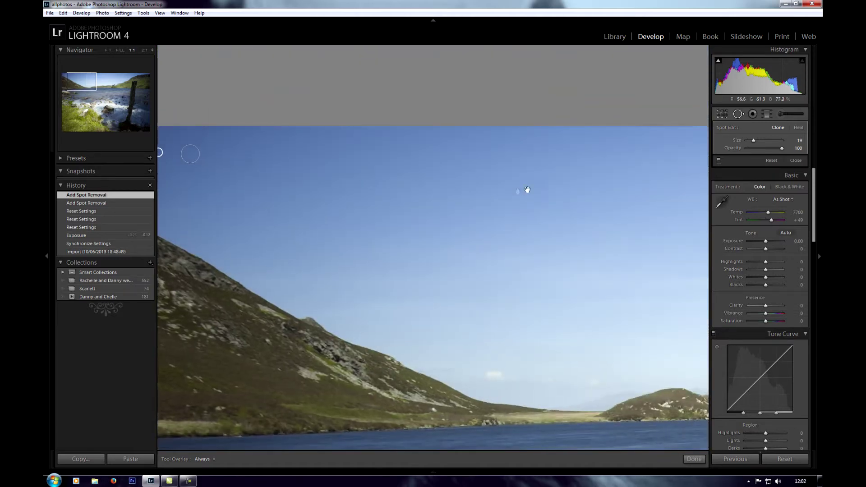
drag(525, 189, 386, 193)
drag(593, 193, 446, 185)
drag(575, 183, 437, 201)
drag(543, 201, 520, 201)
drag(414, 197, 467, 177)
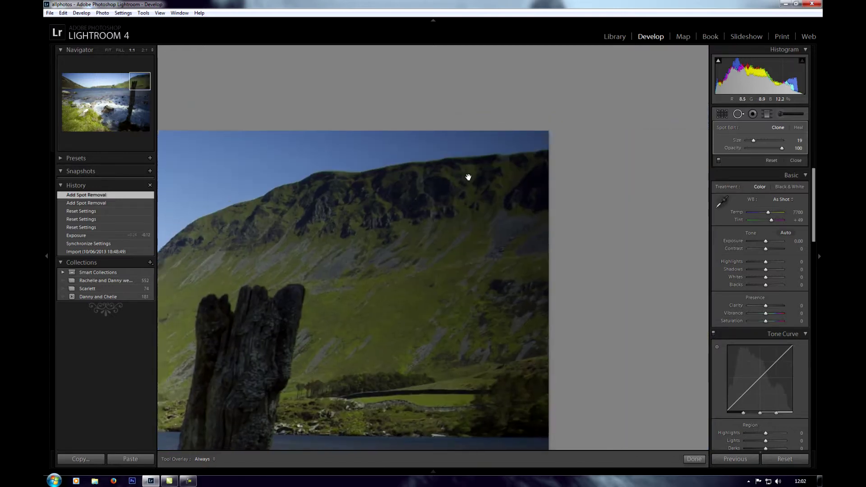
drag(417, 201, 552, 155)
drag(225, 196, 419, 215)
drag(332, 228, 367, 232)
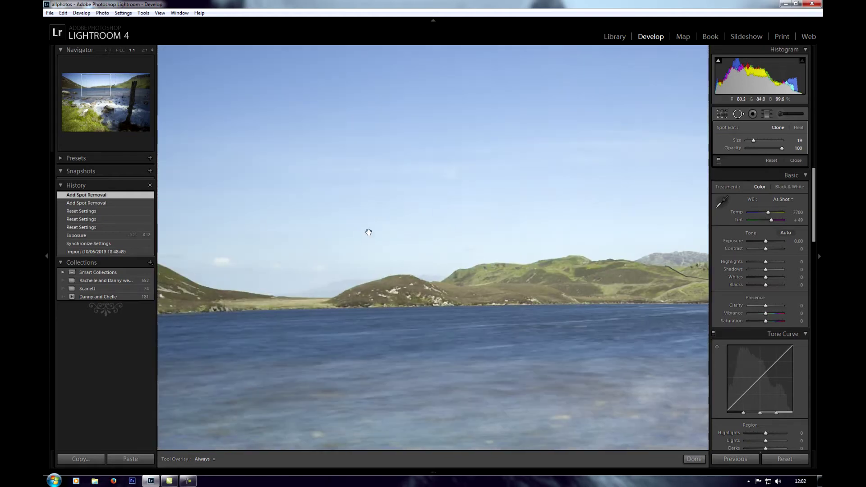
drag(289, 228, 463, 318)
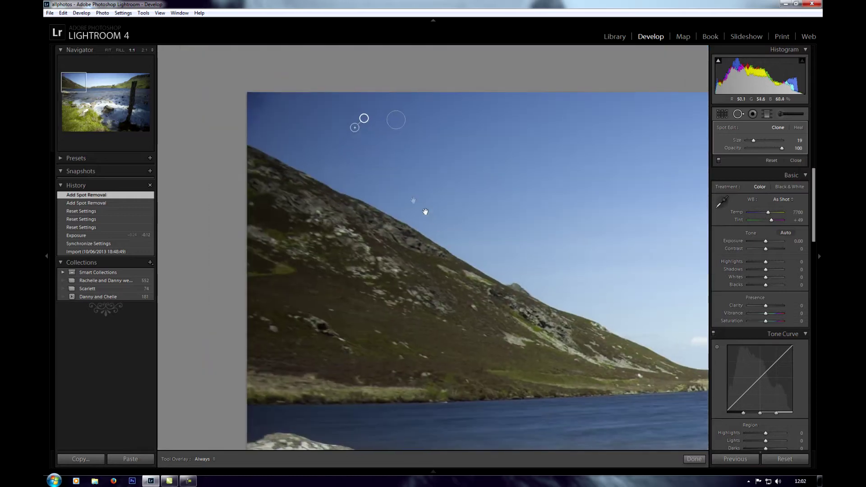
drag(424, 209, 440, 276)
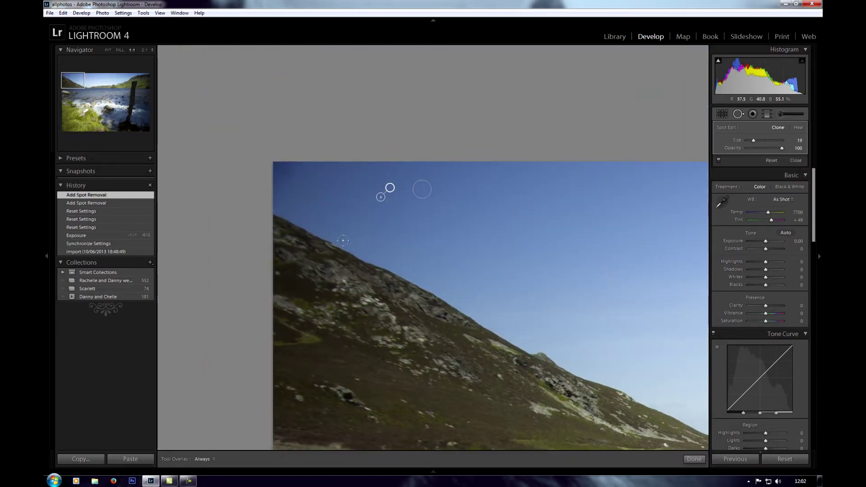
drag(344, 234, 364, 231)
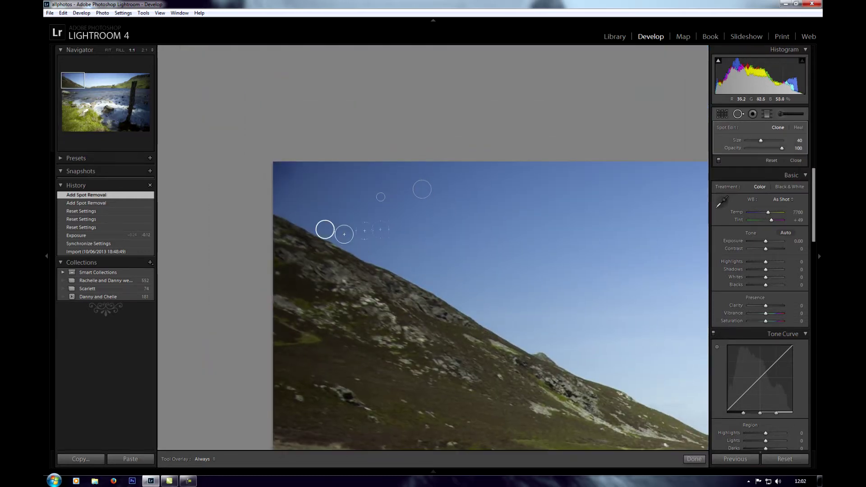
click(328, 224)
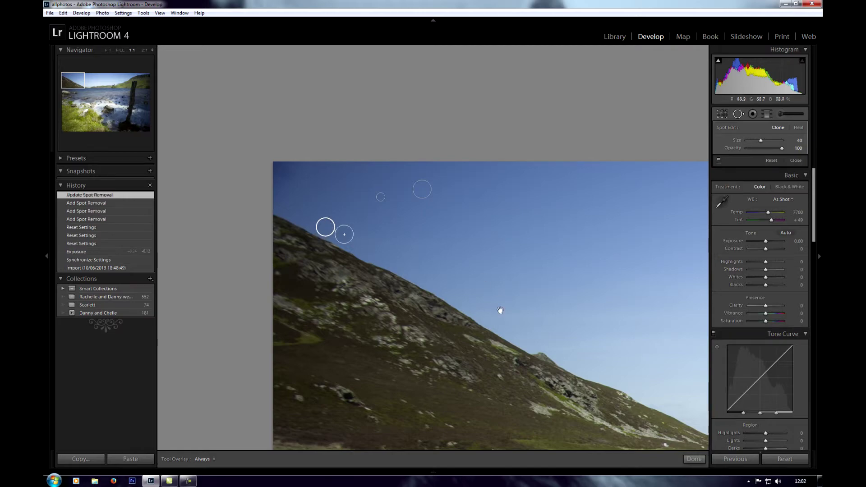
- Inspect the lake, fence post, grassy bank and shoreline rocks for remaining dust spots
mouse_move(498, 309)
mouse_down()
mouse_move(475, 187)
mouse_move(413, 203)
mouse_move(344, 257)
mouse_up()
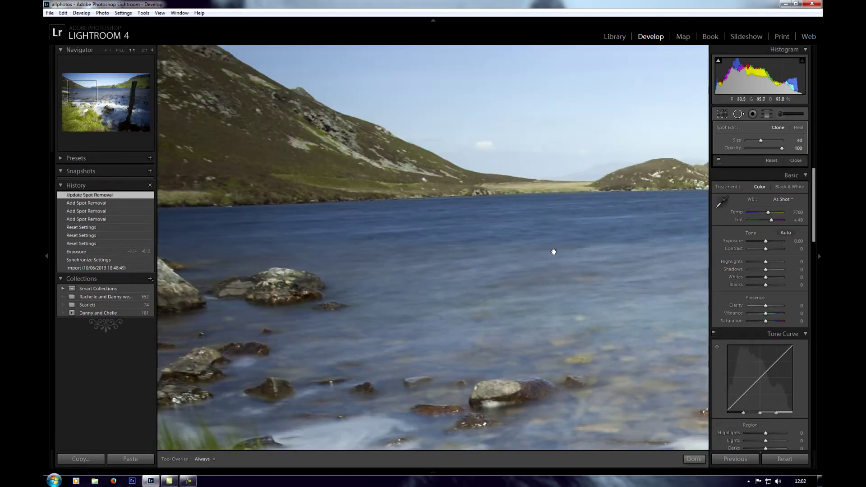
drag(552, 251, 419, 236)
drag(474, 236, 368, 208)
drag(556, 228, 448, 224)
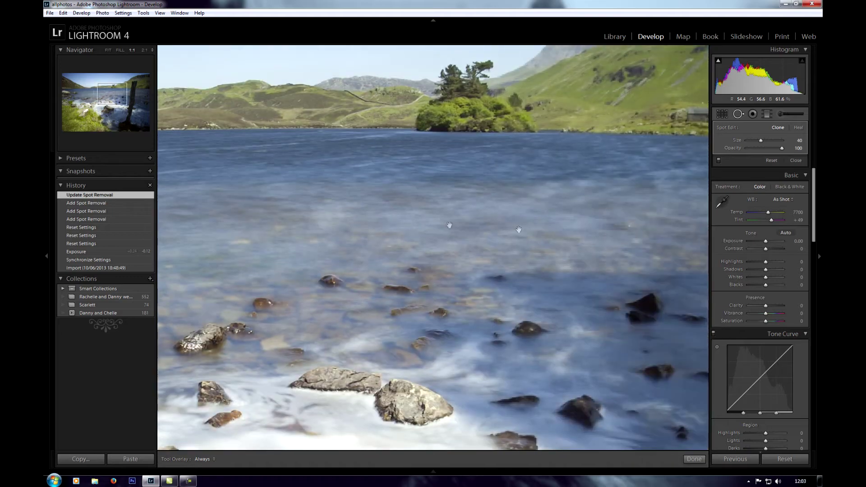
drag(622, 230, 478, 231)
drag(450, 396, 428, 176)
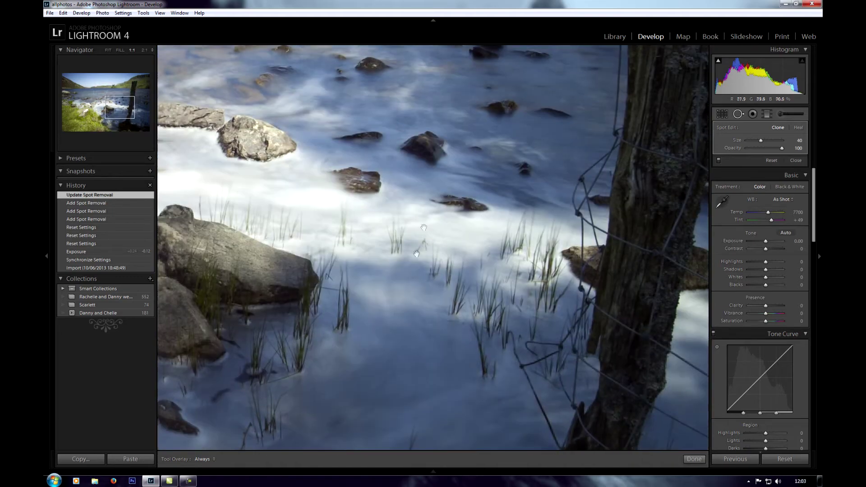
drag(433, 342, 423, 155)
drag(406, 361, 401, 203)
drag(474, 397, 460, 234)
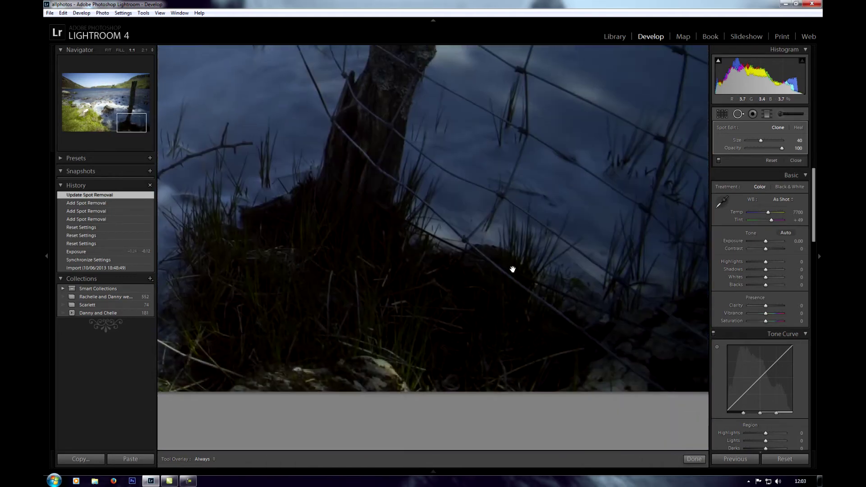
drag(512, 266, 408, 304)
drag(373, 236, 634, 234)
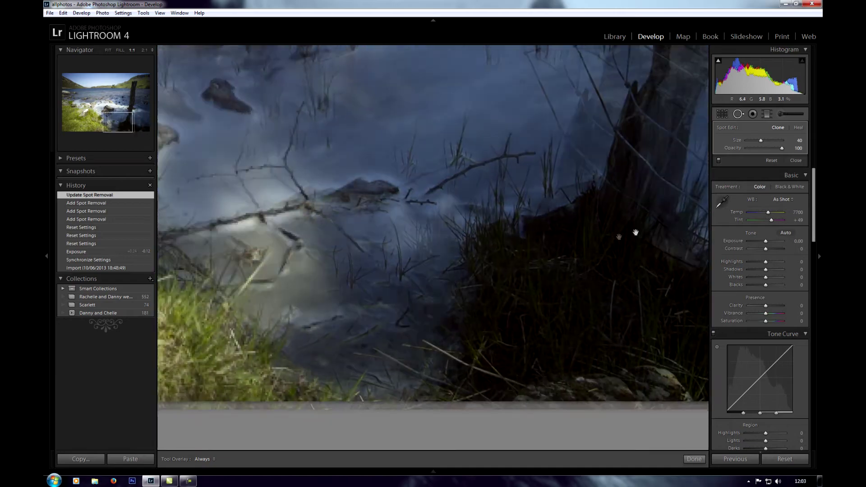
drag(367, 246, 668, 258)
drag(315, 252, 451, 266)
drag(361, 136, 442, 397)
drag(496, 126, 500, 171)
drag(523, 67, 494, 296)
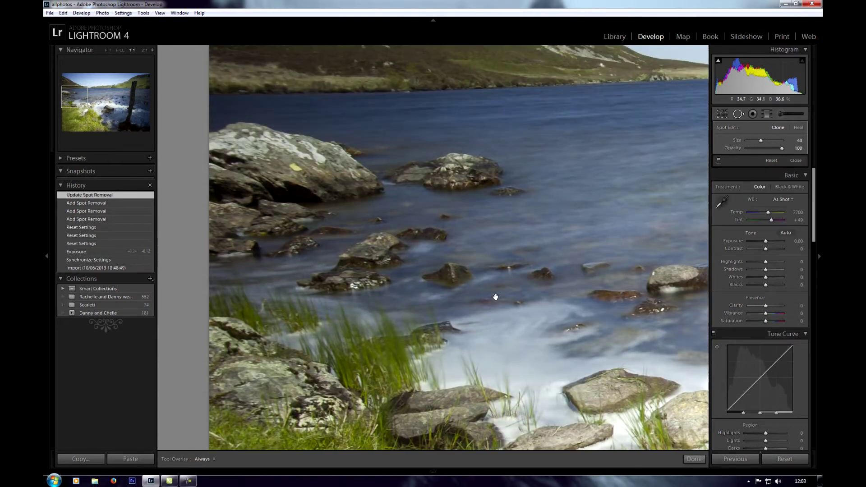
drag(539, 242, 486, 251)
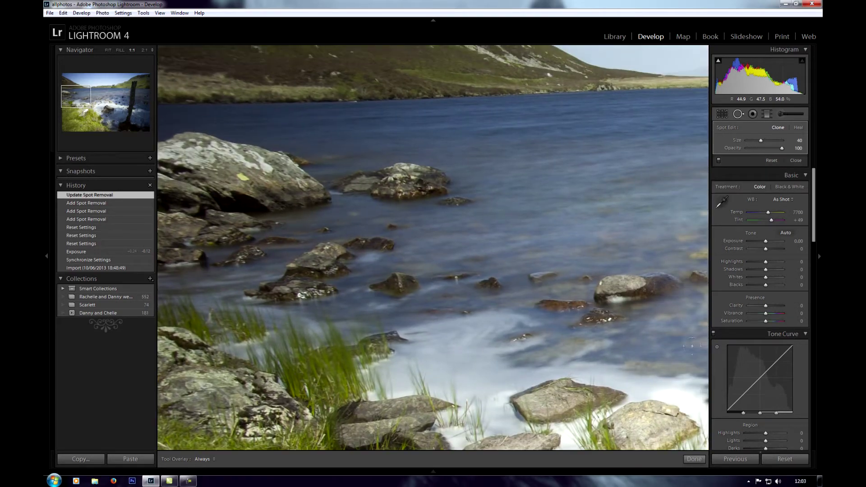
- Delete the hillside sky clone and add a Heal spot sourced from clearer sky
click(699, 458)
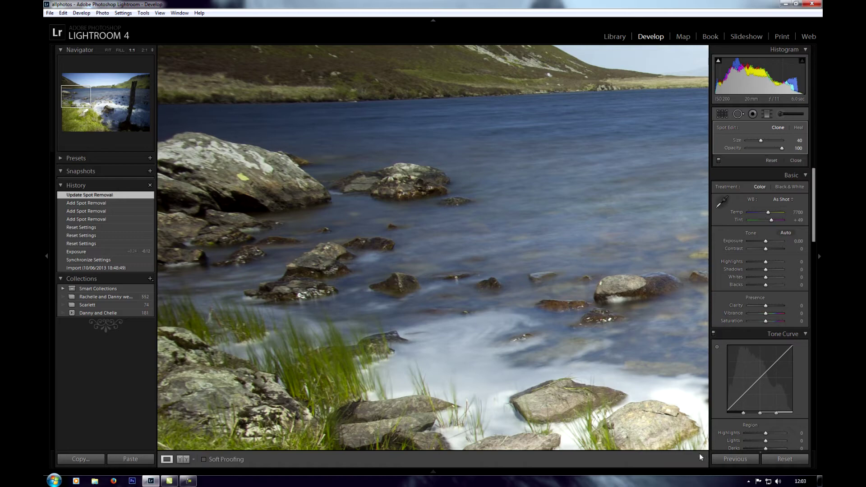
click(519, 226)
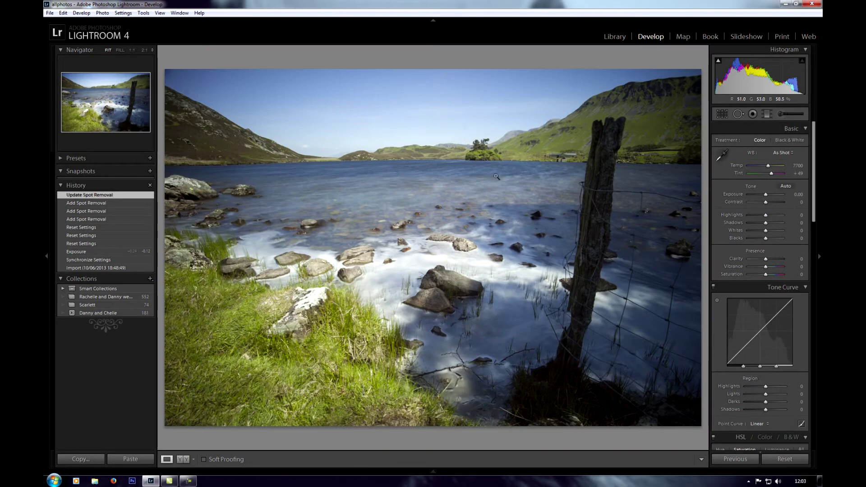
click(177, 94)
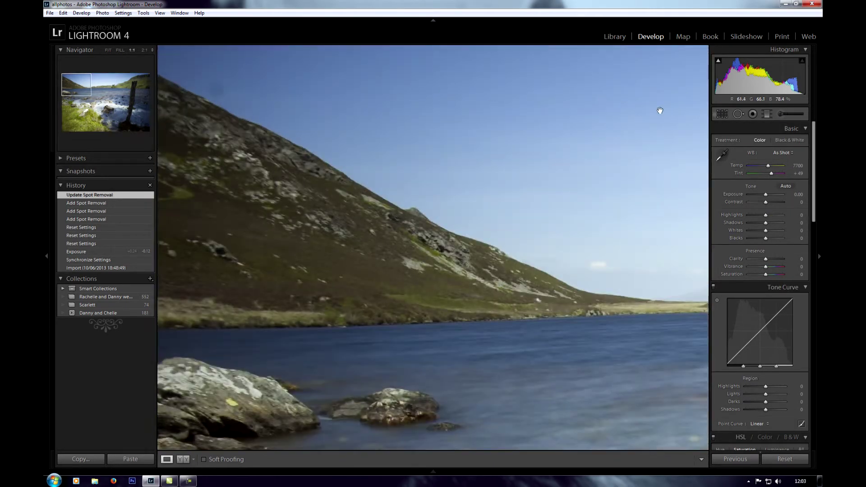
click(738, 113)
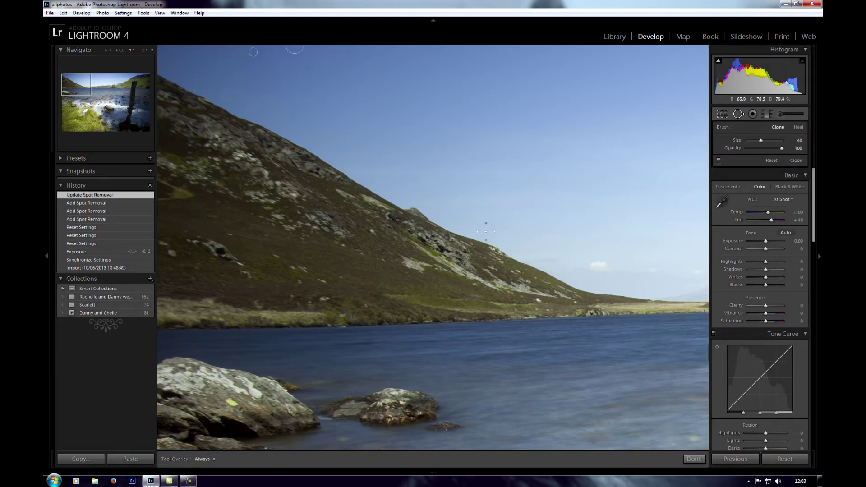
key(Delete)
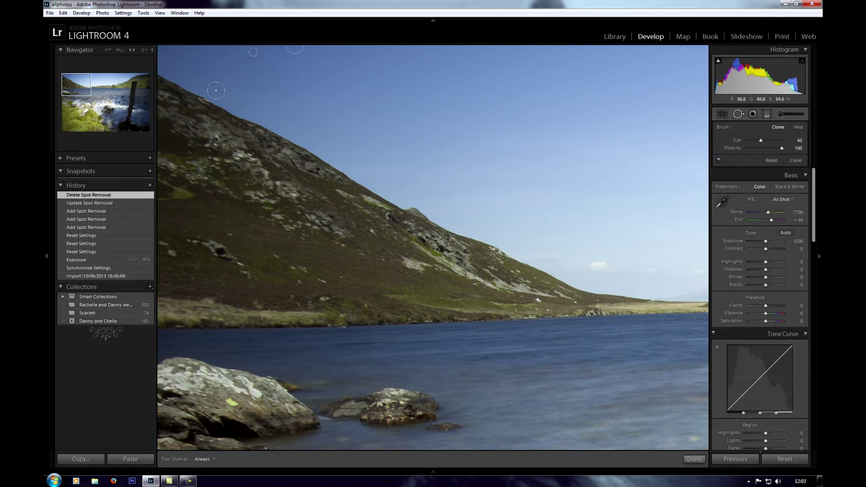
click(216, 90)
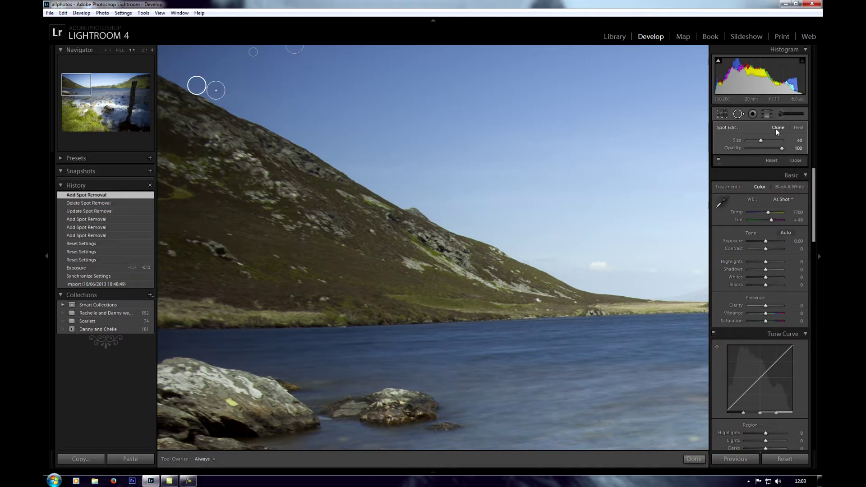
click(796, 127)
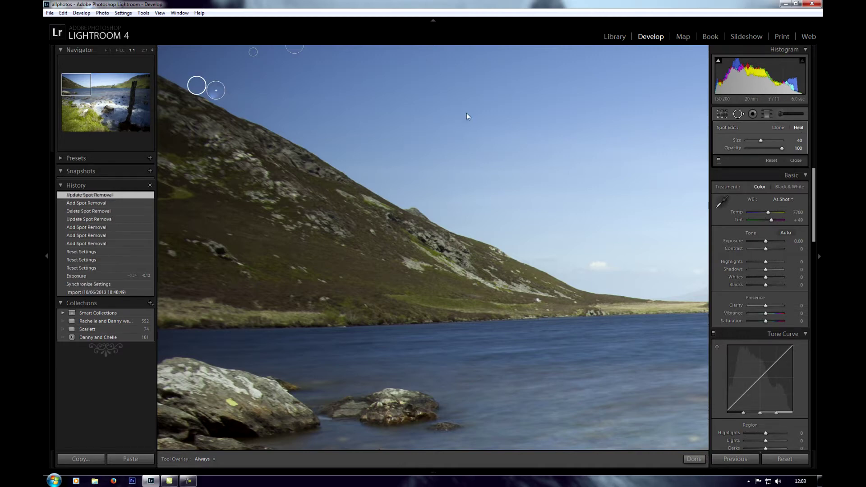
drag(197, 82, 244, 93)
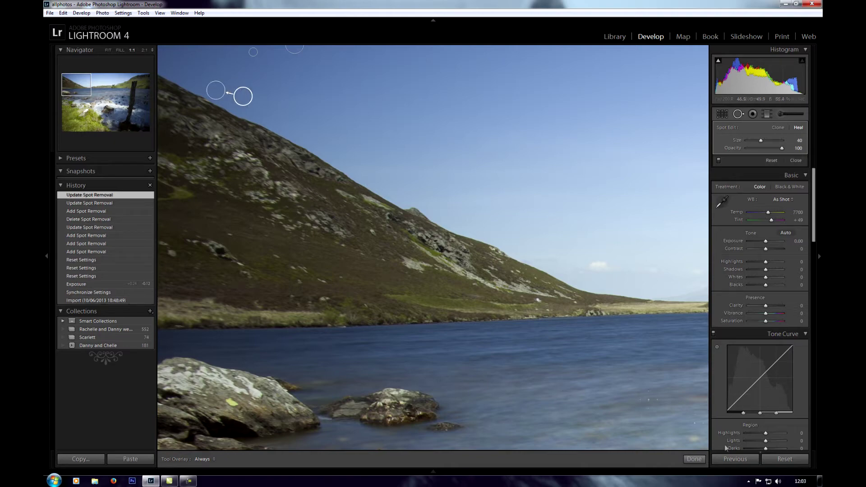
click(694, 459)
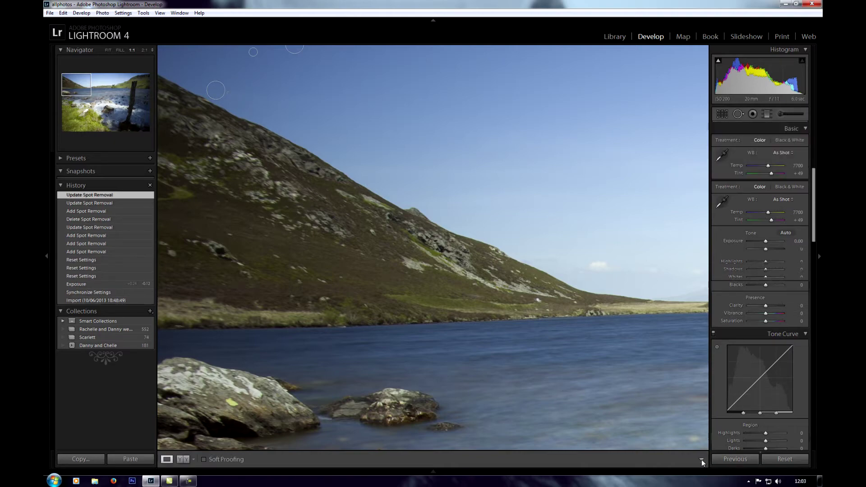
click(490, 180)
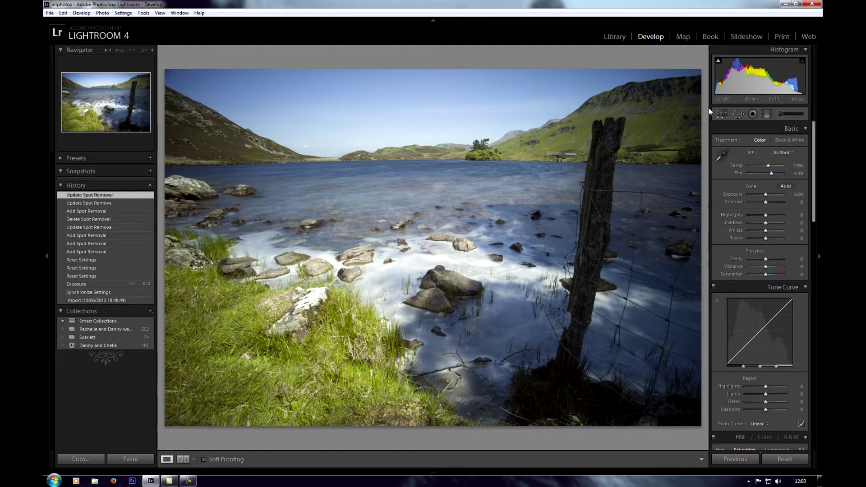
- Straighten the photo to -0.15° by tracing the far shoreline with the Straighten Tool
click(724, 113)
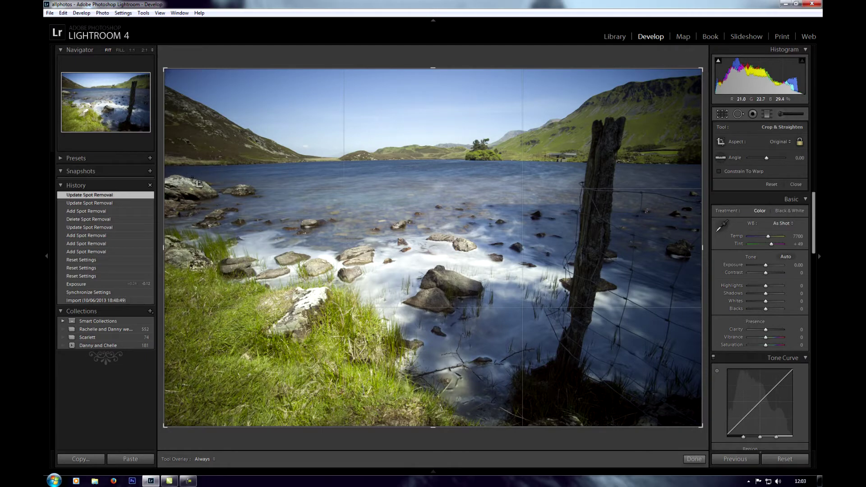
click(46, 256)
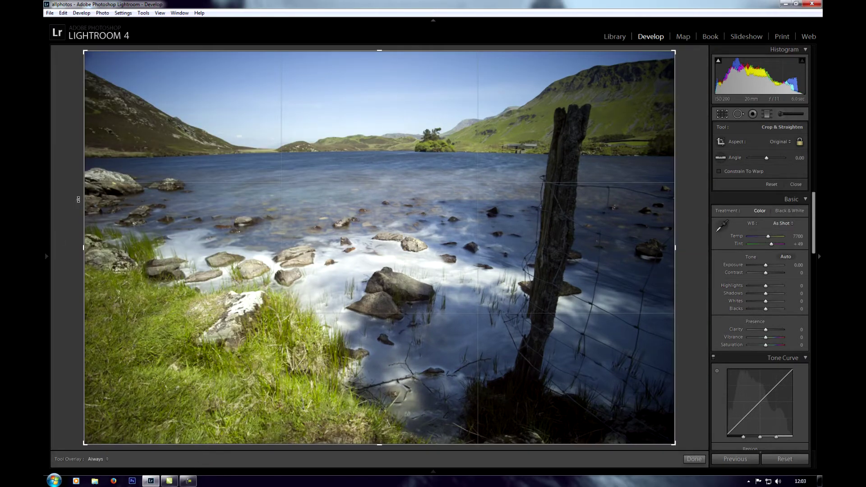
drag(78, 199, 55, 201)
click(768, 183)
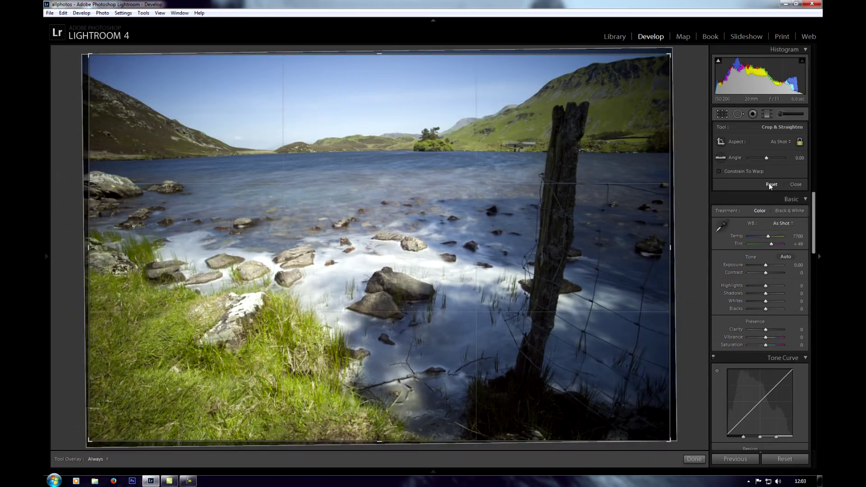
click(720, 158)
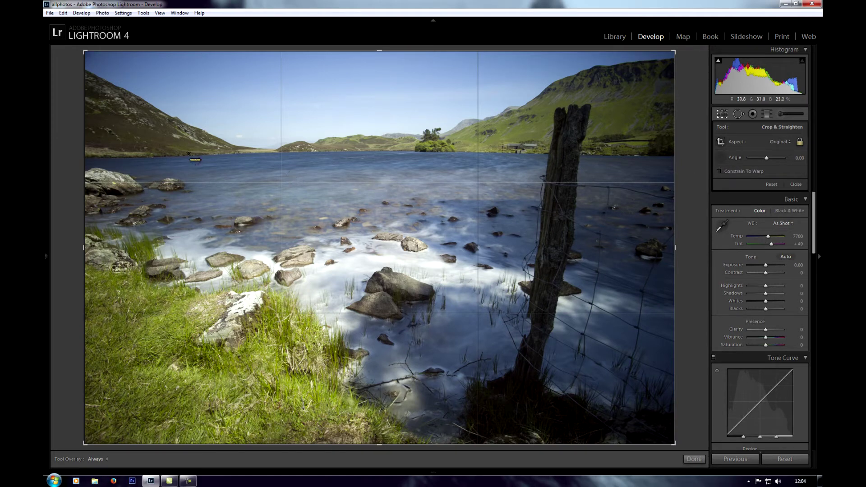
drag(188, 154, 623, 155)
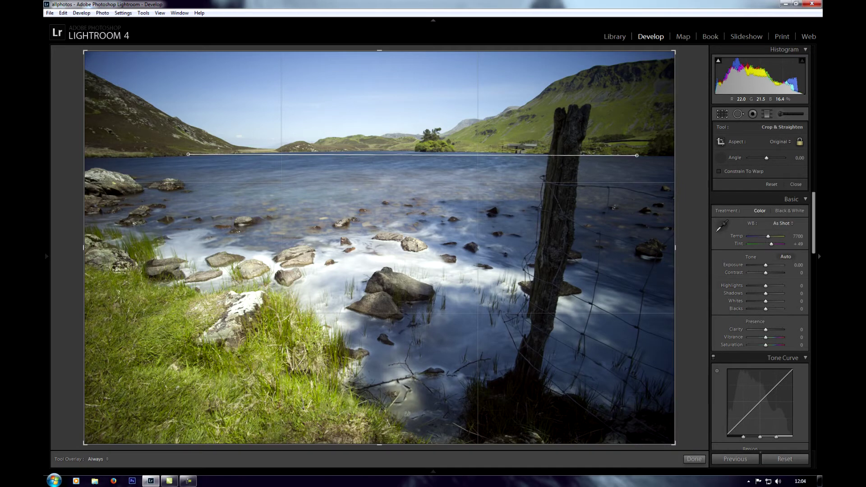
drag(646, 155, 645, 155)
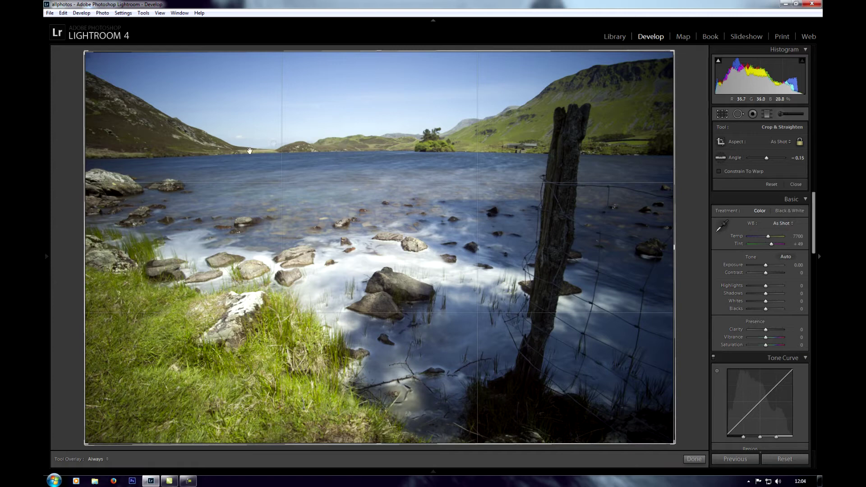
click(720, 115)
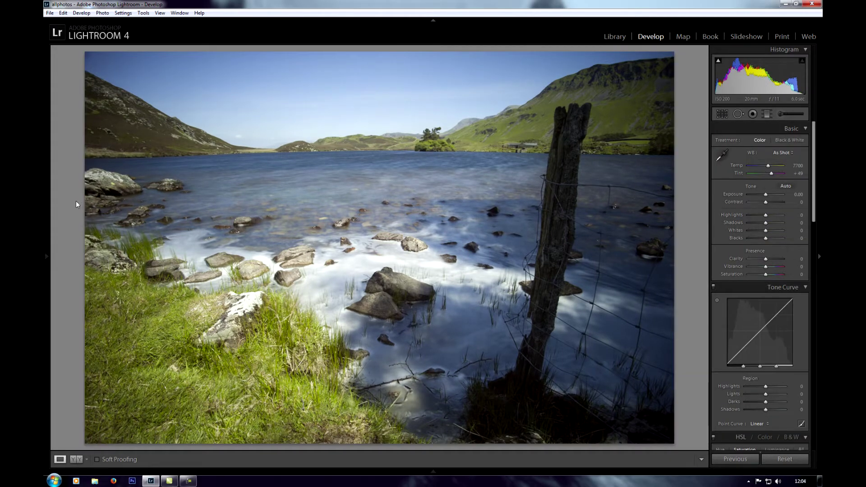
- Rotate the crop to a 0.95° angle and commit it
key(r)
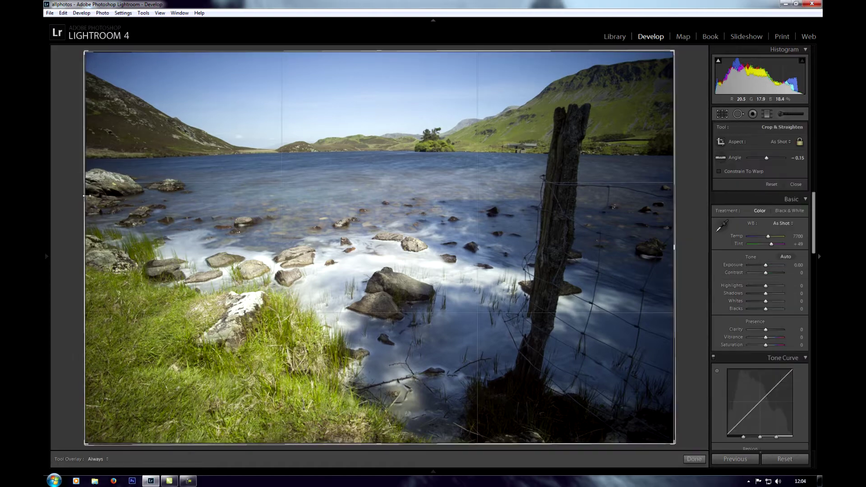
drag(78, 196, 76, 191)
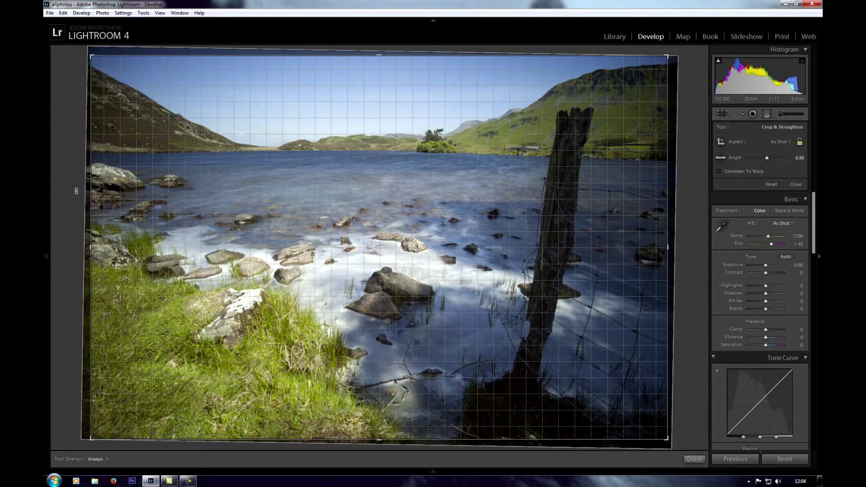
drag(76, 191, 77, 190)
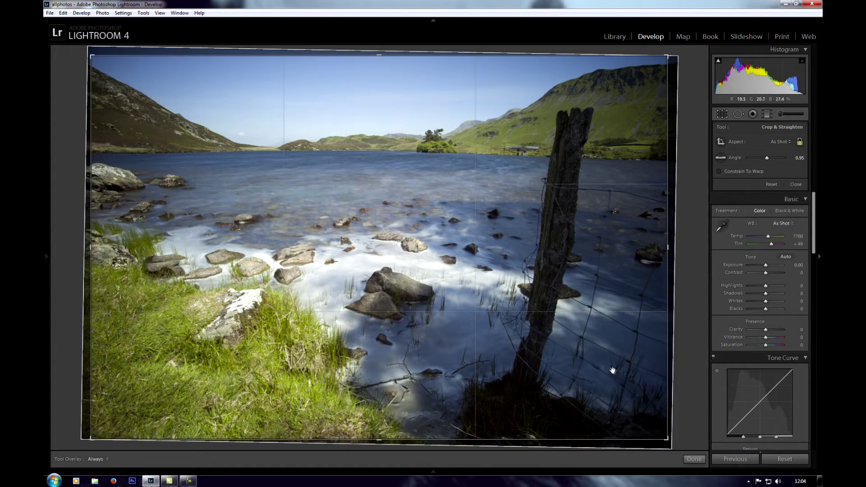
click(698, 459)
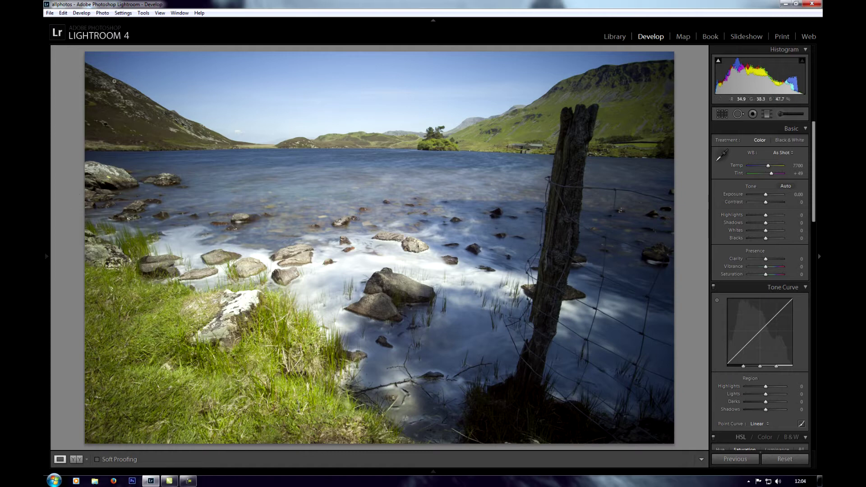
- Add a +10 Highlight Priority post-crop vignette to darken the corners
scroll(737, 228, down, 15)
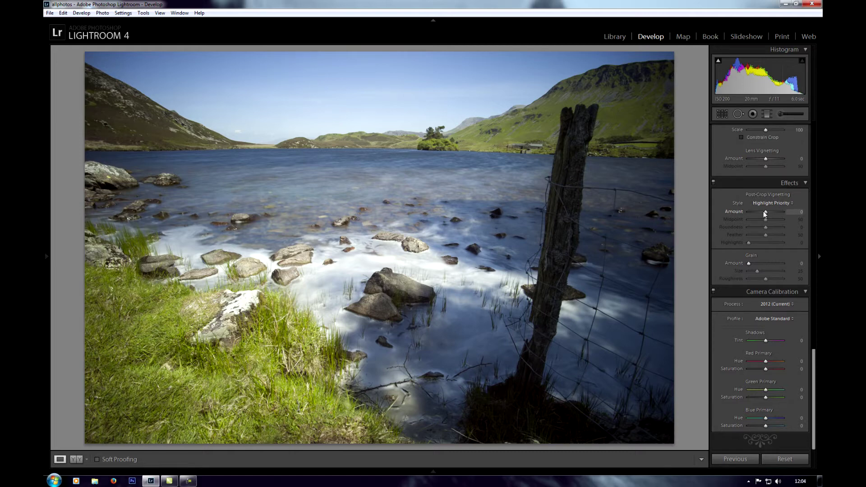
drag(763, 211, 765, 212)
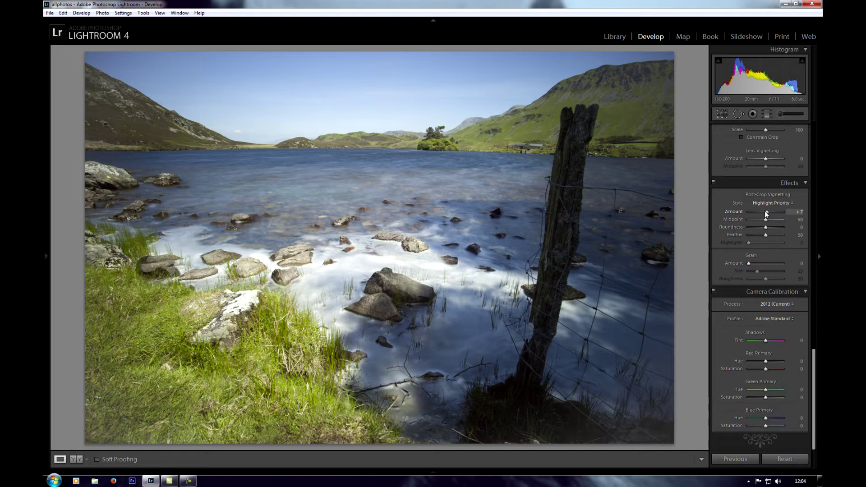
drag(765, 213, 766, 213)
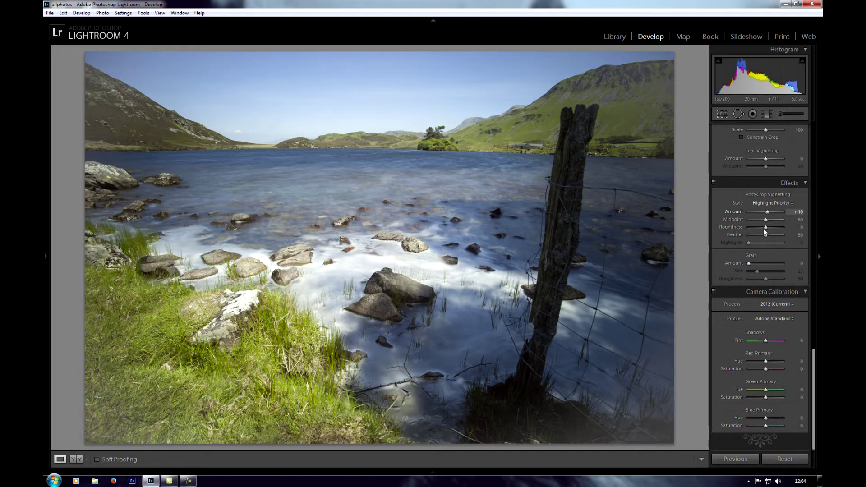
scroll(762, 230, up, 3)
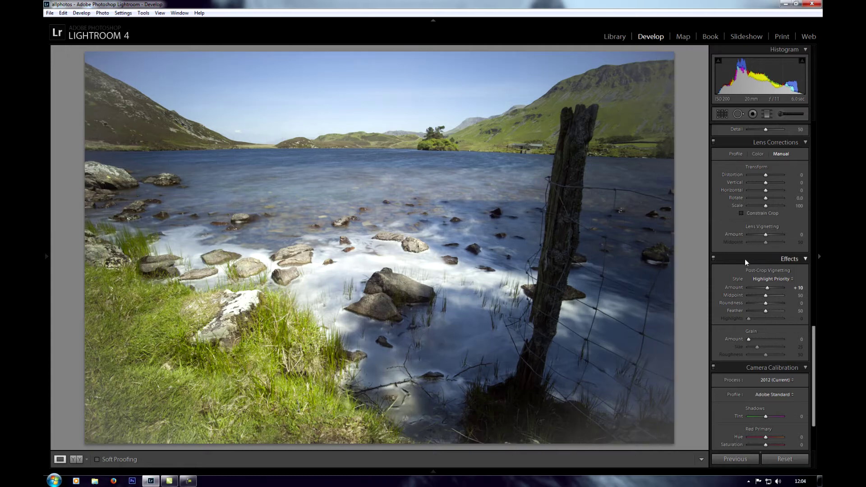
- Try lens profile corrections with the Default setup, then turn them off again
click(767, 181)
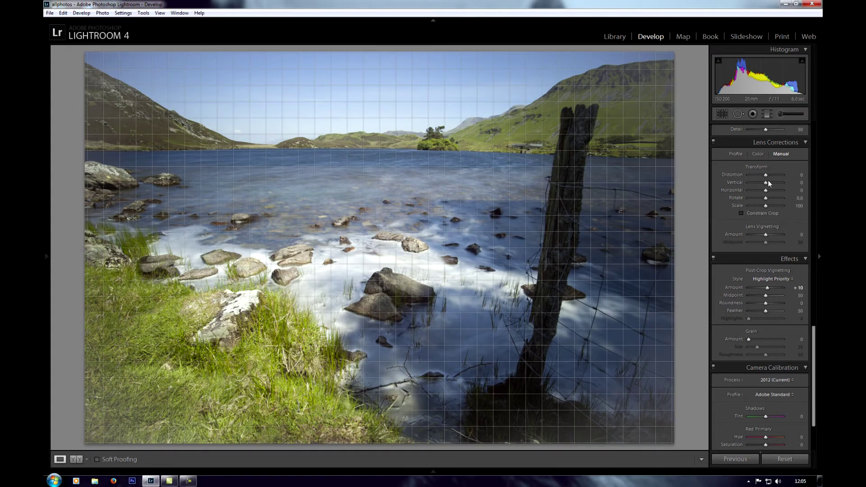
click(735, 153)
click(739, 165)
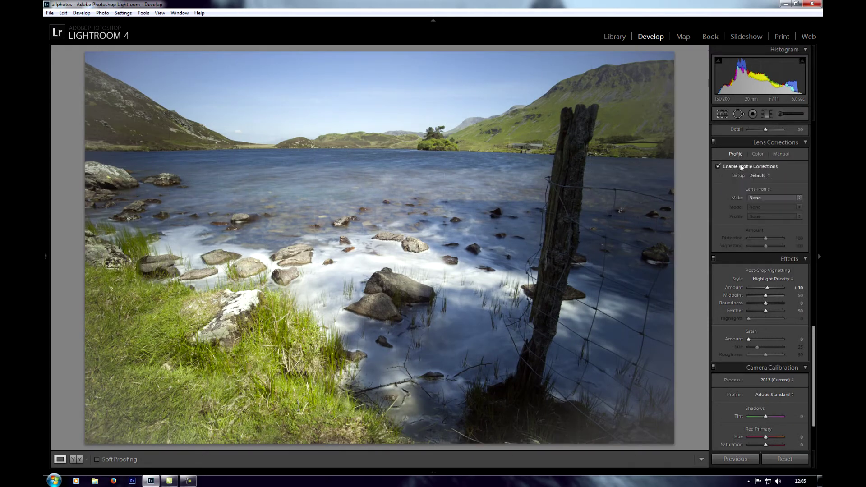
click(762, 175)
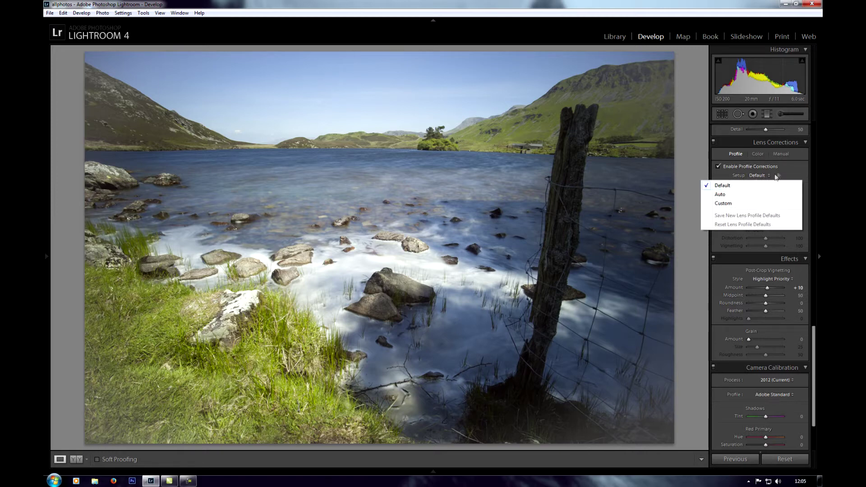
click(761, 165)
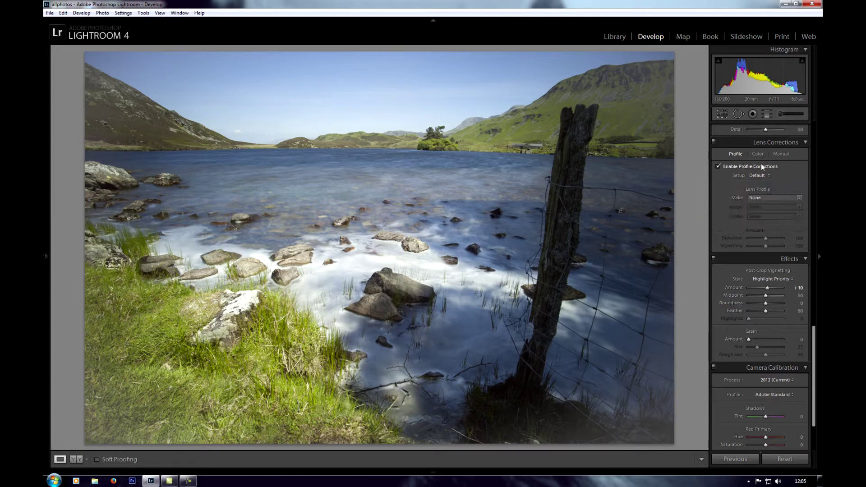
click(717, 166)
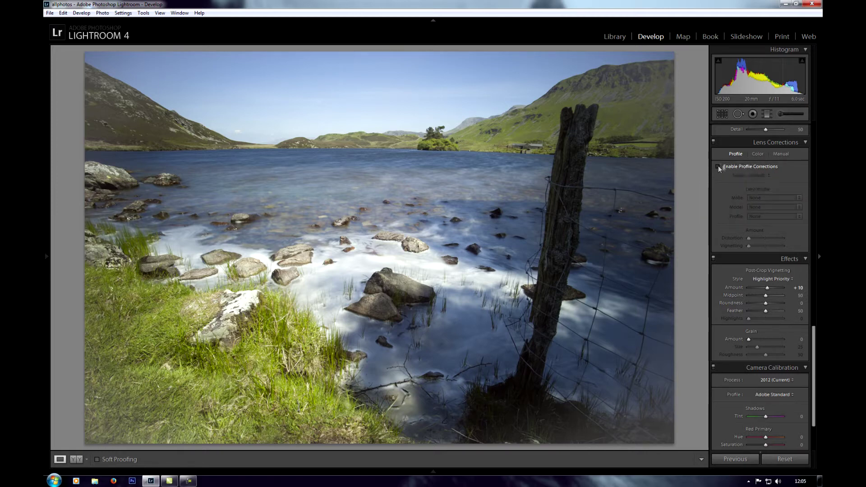
- Set manual Lens Vignetting Amount to +50 and reset Post-Crop Vignetting Amount to 0
click(777, 155)
drag(765, 234, 742, 238)
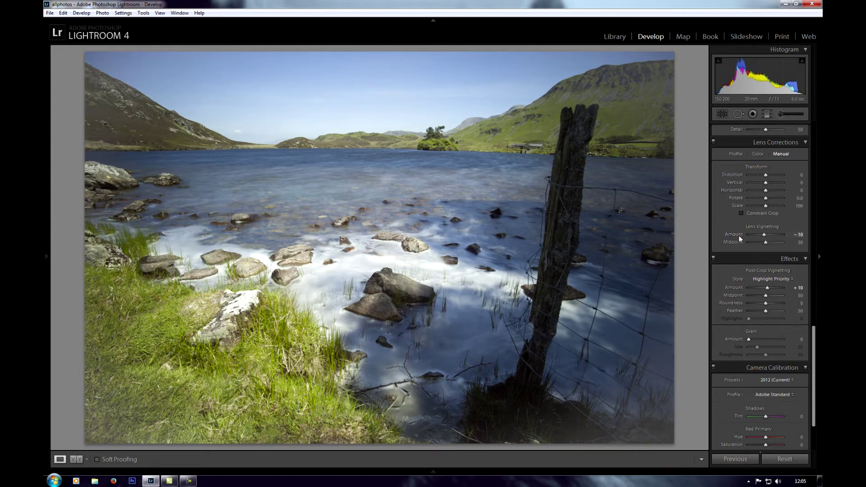
double_click(739, 235)
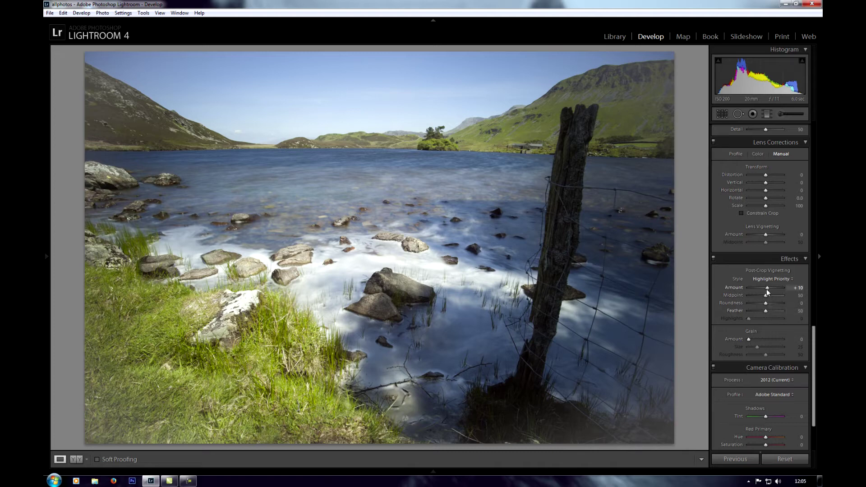
drag(769, 291, 767, 290)
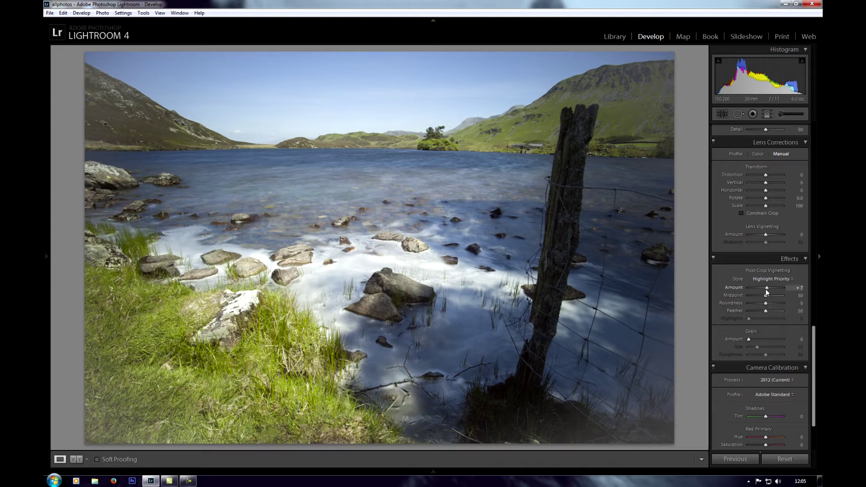
double_click(737, 287)
drag(765, 234, 773, 235)
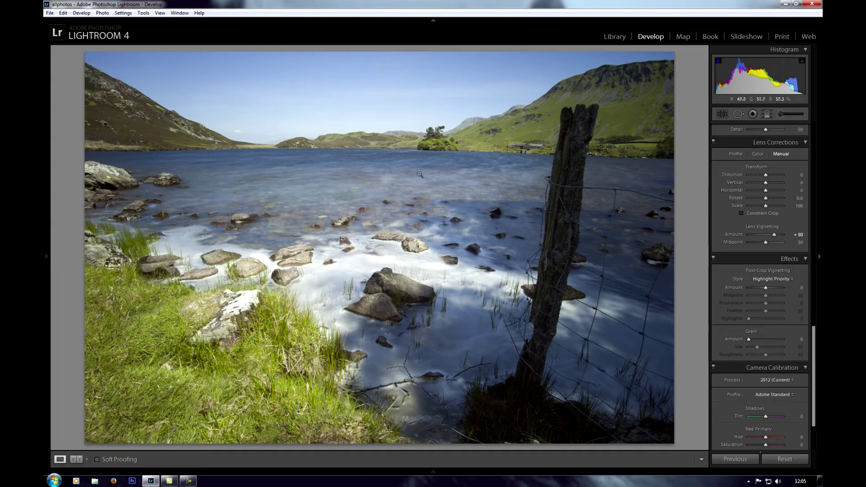
- Set the manual Distortion slider to +12 to counter barrel distortion
click(765, 175)
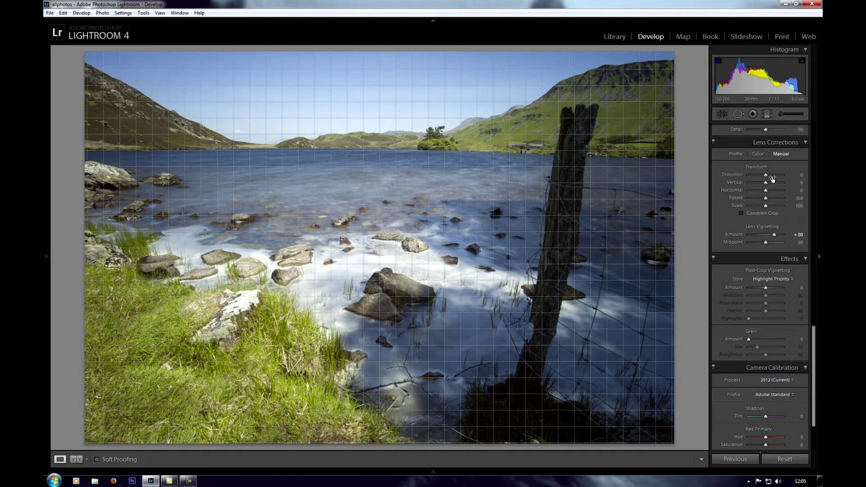
drag(765, 175, 767, 175)
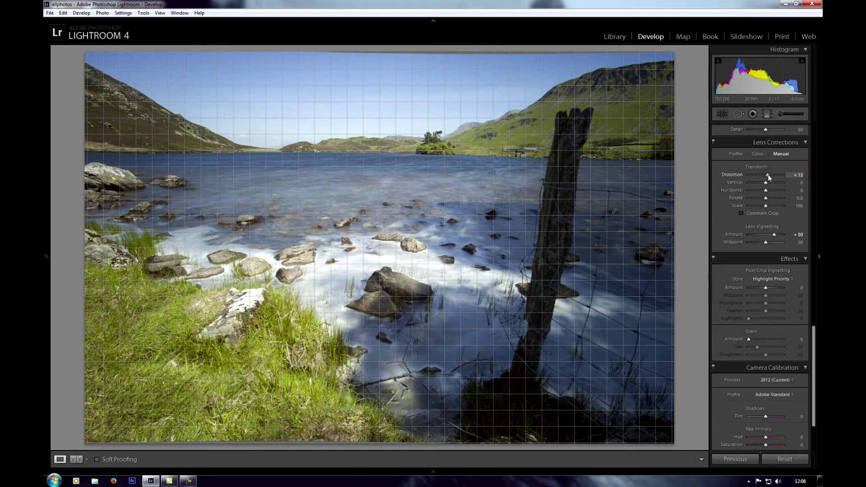
mouse_move(768, 174)
mouse_down()
mouse_move(759, 172)
mouse_move(767, 174)
mouse_up()
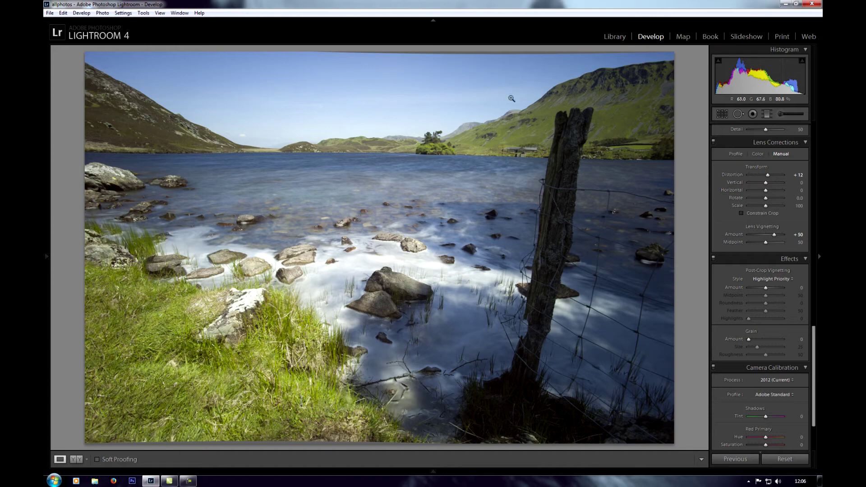
scroll(776, 257, up, 10)
- Tighten the 0.95° crop from the top-right corner to trim warped edges, then commit
click(722, 115)
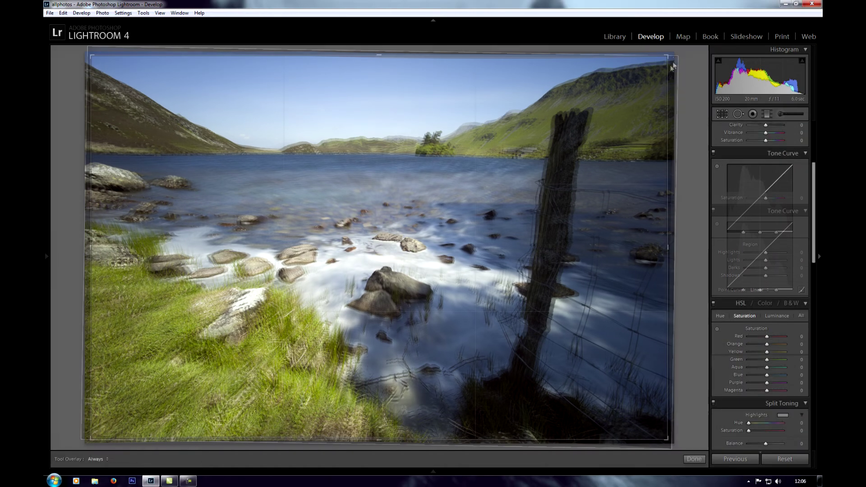
drag(666, 56, 675, 58)
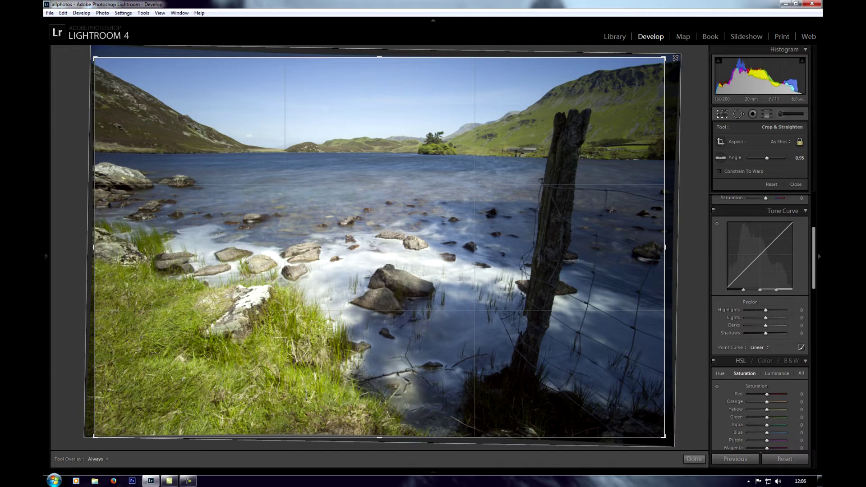
click(696, 459)
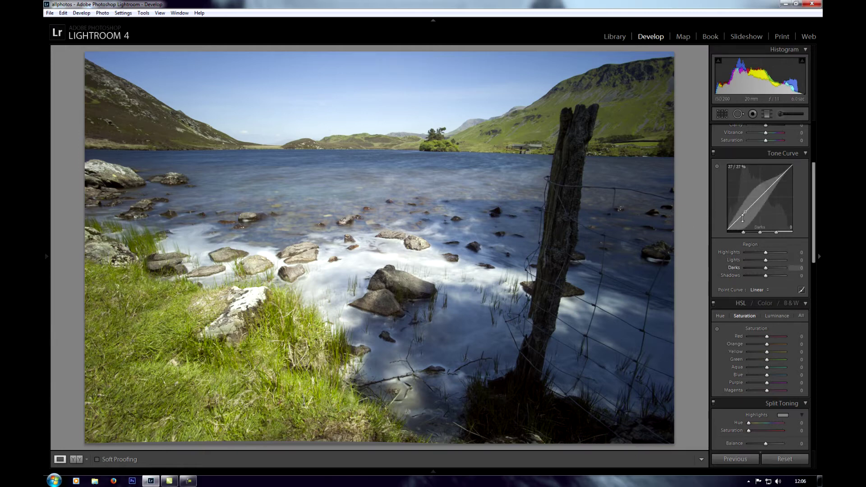
- Set Contrast +21, Exposure +0.24, Clarity +29, Shadows +50 and Blacks +12 in Basic
scroll(742, 218, up, 5)
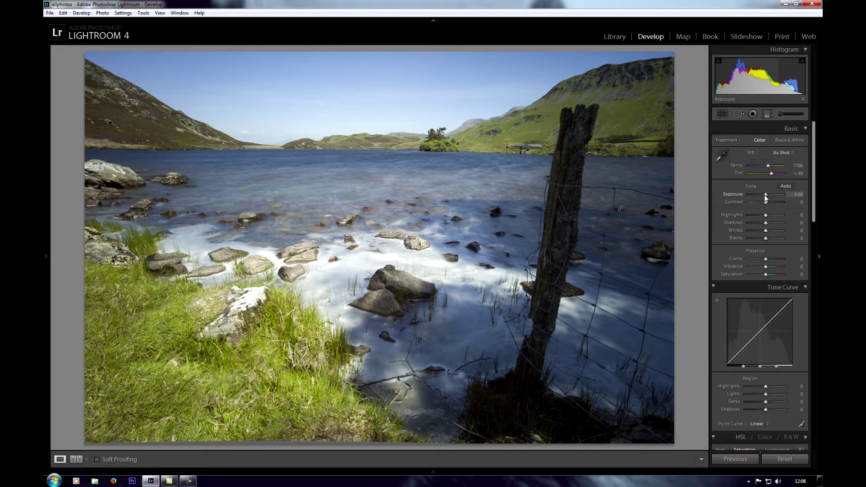
drag(764, 203, 749, 217)
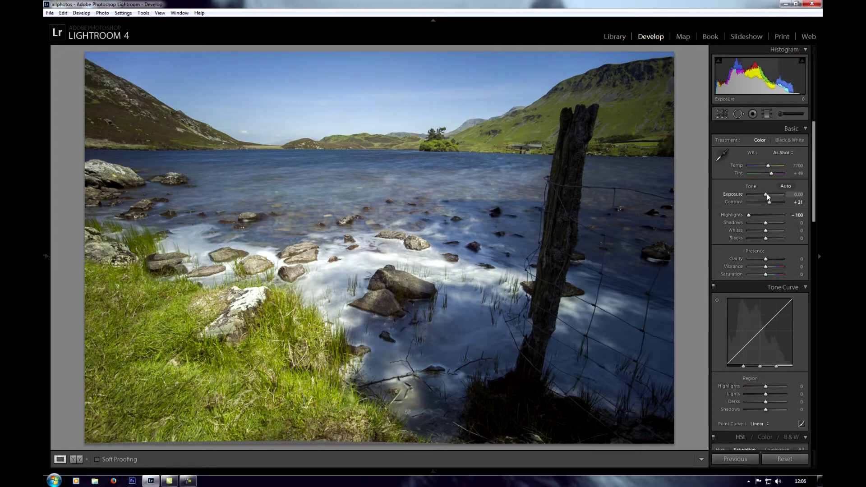
drag(766, 194, 767, 194)
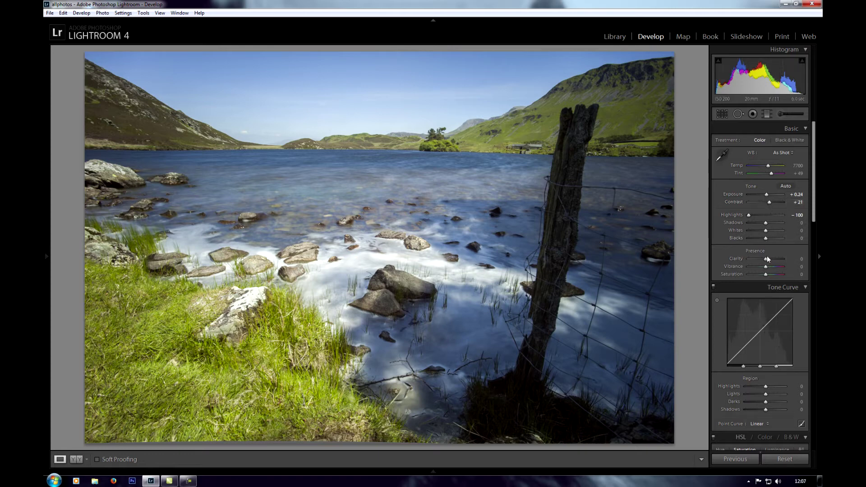
drag(767, 259, 773, 259)
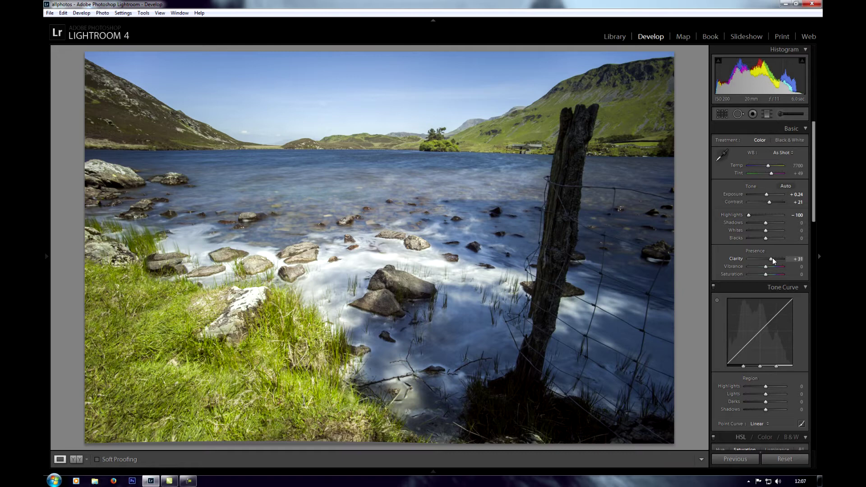
drag(767, 224, 775, 224)
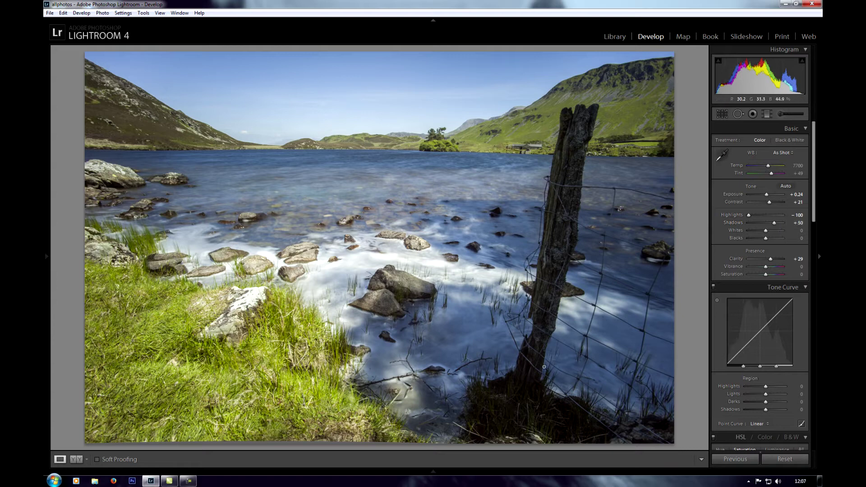
drag(765, 239, 768, 239)
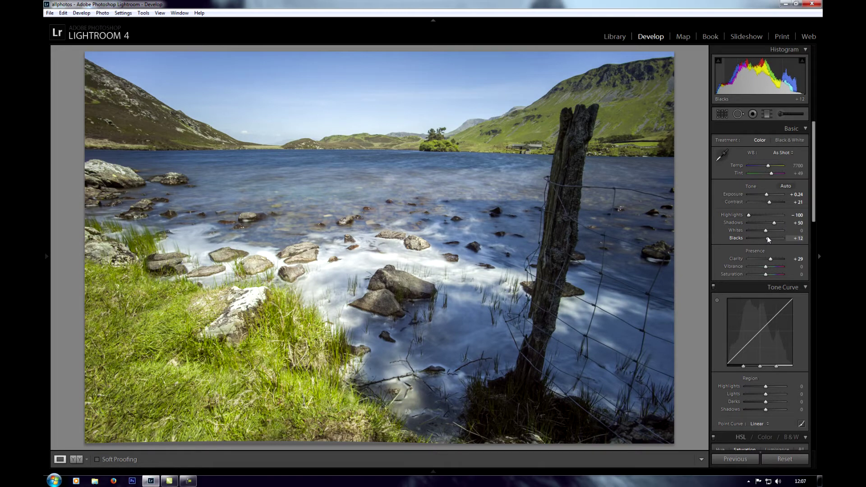
scroll(777, 328, down, 3)
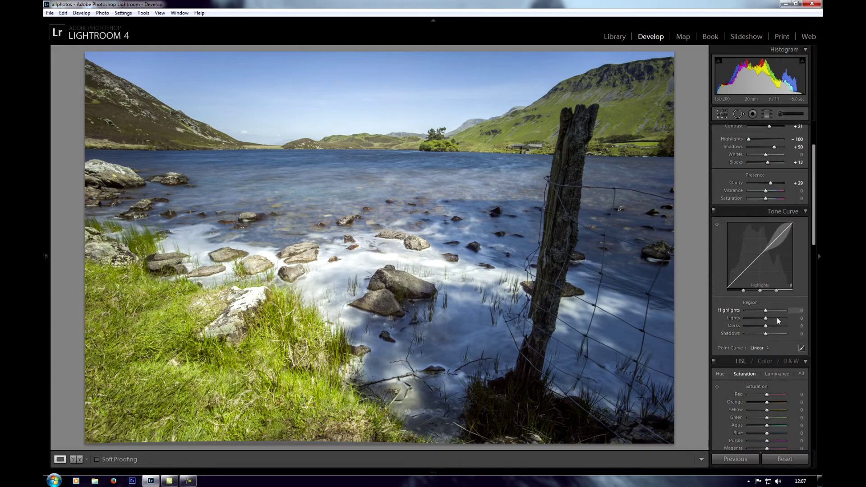
- Try the Medium and Strong Contrast point curves, then return the curve to Linear
click(759, 348)
click(759, 368)
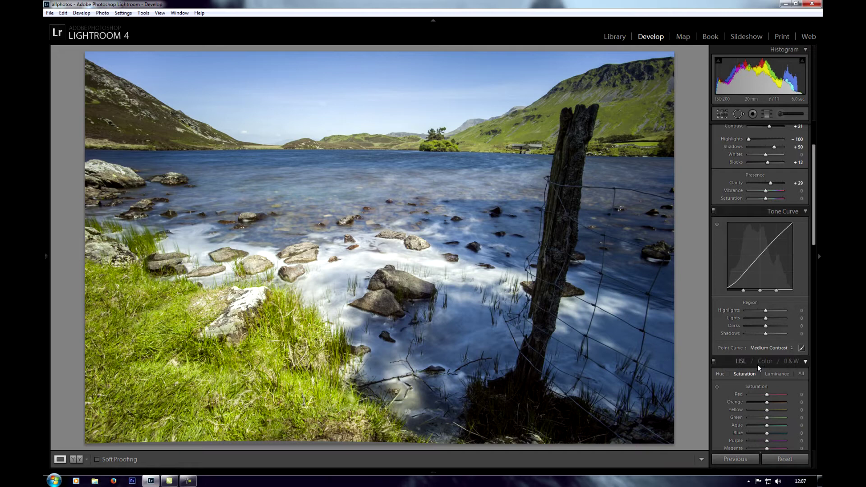
click(760, 349)
click(757, 376)
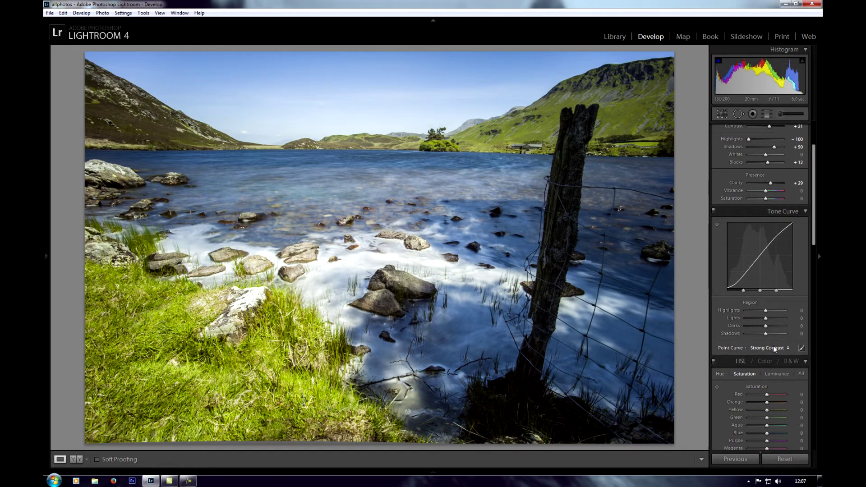
click(774, 348)
click(767, 357)
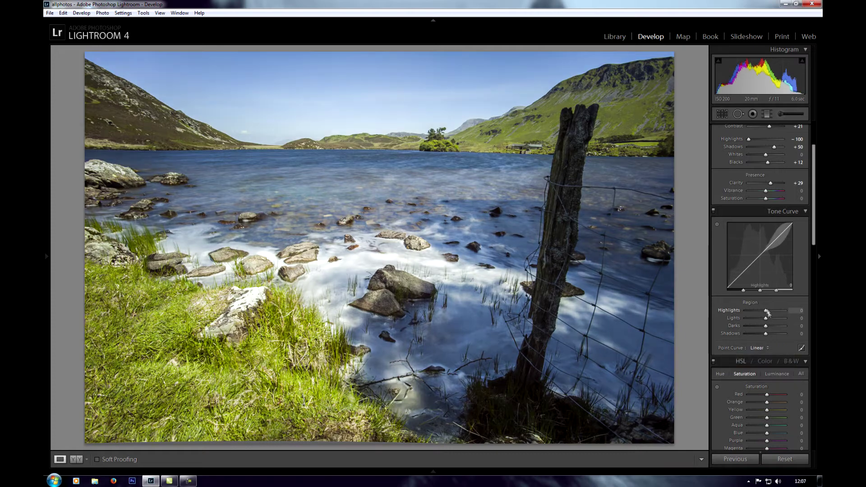
- Adjust the tone curve regions, resetting them, to finish with Darks -20 and Lights -3
drag(765, 311, 756, 310)
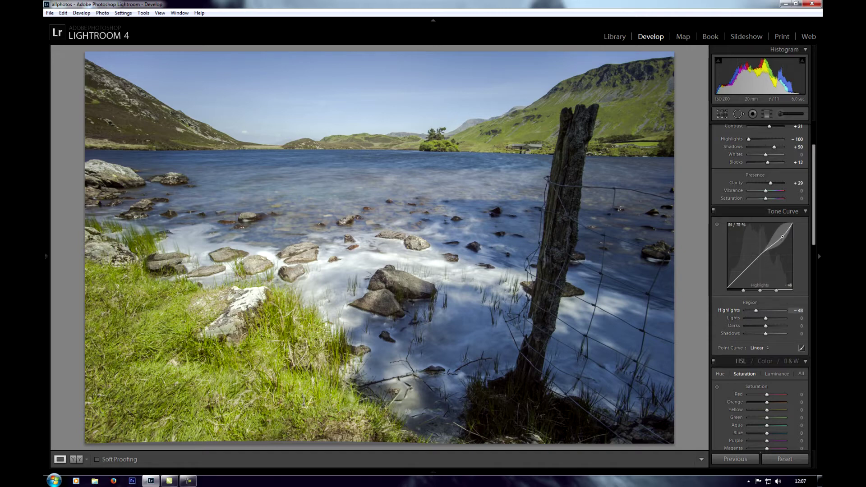
drag(782, 236, 781, 239)
drag(743, 276, 743, 270)
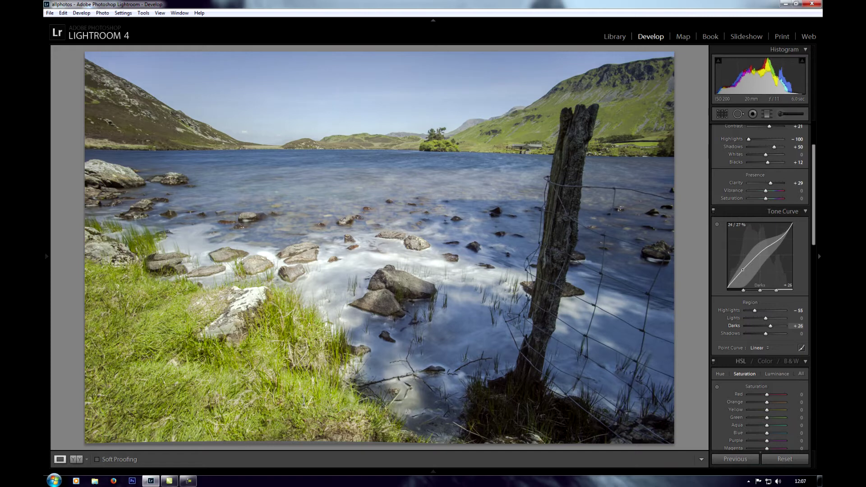
drag(781, 235, 758, 259)
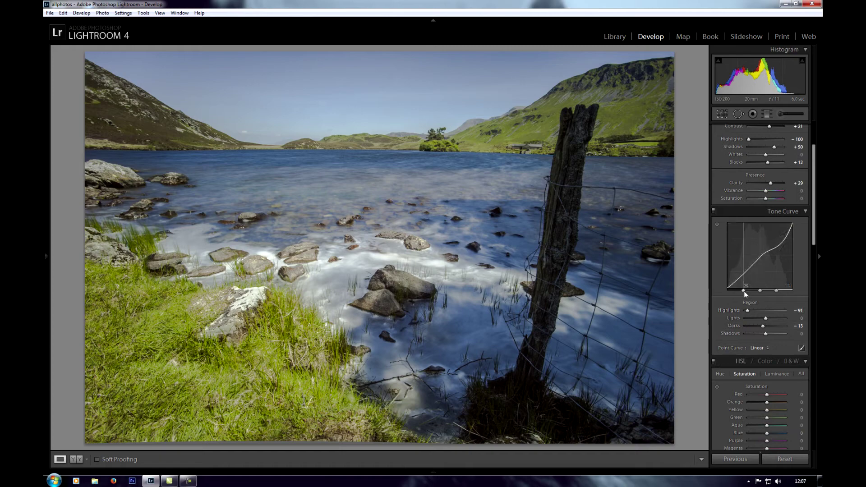
drag(743, 290, 736, 290)
double_click(731, 310)
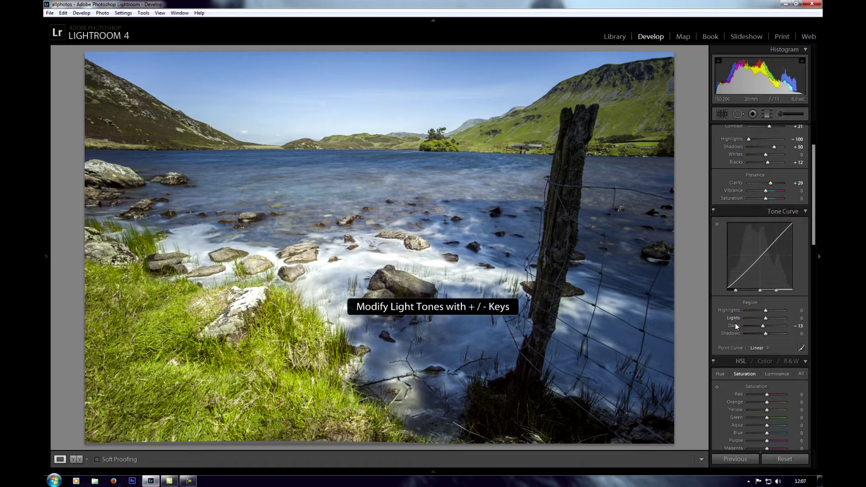
double_click(735, 323)
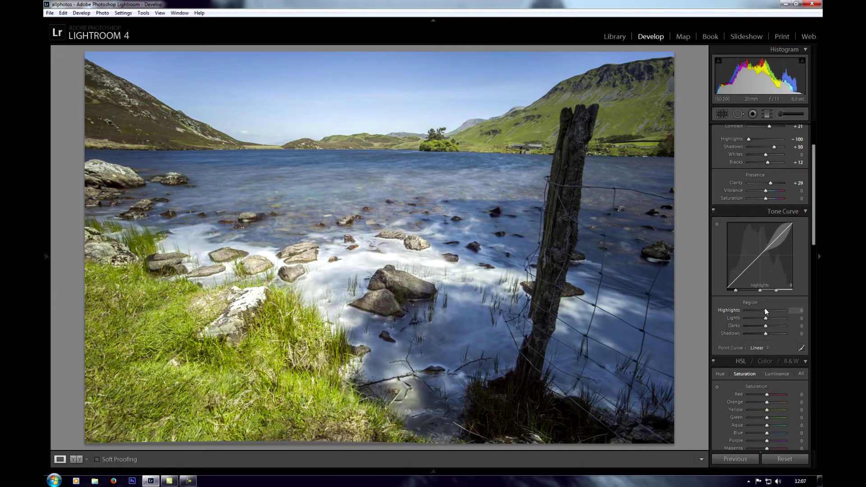
mouse_move(765, 311)
mouse_down()
mouse_move(782, 310)
mouse_move(759, 326)
mouse_move(775, 312)
mouse_move(767, 312)
mouse_up()
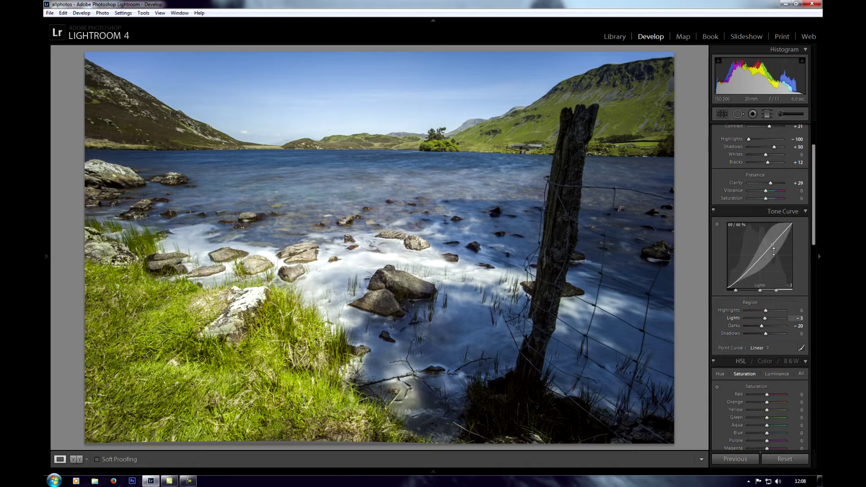
scroll(767, 379, down, 5)
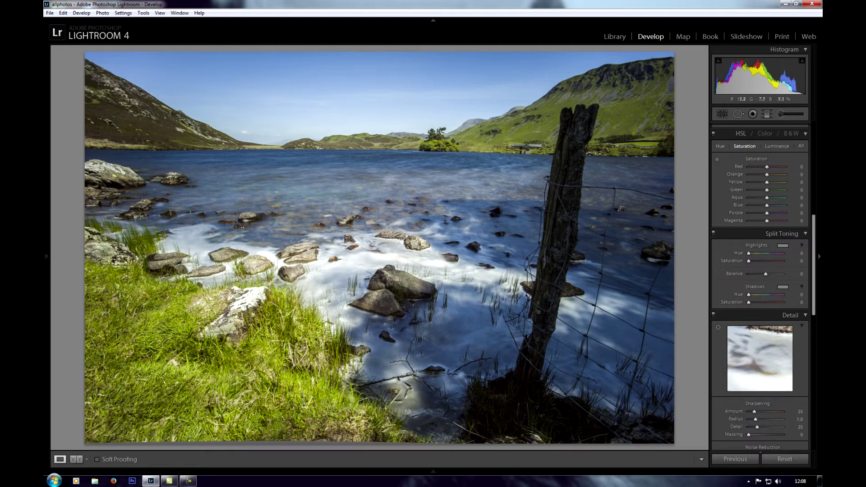
scroll(791, 234, up, 6)
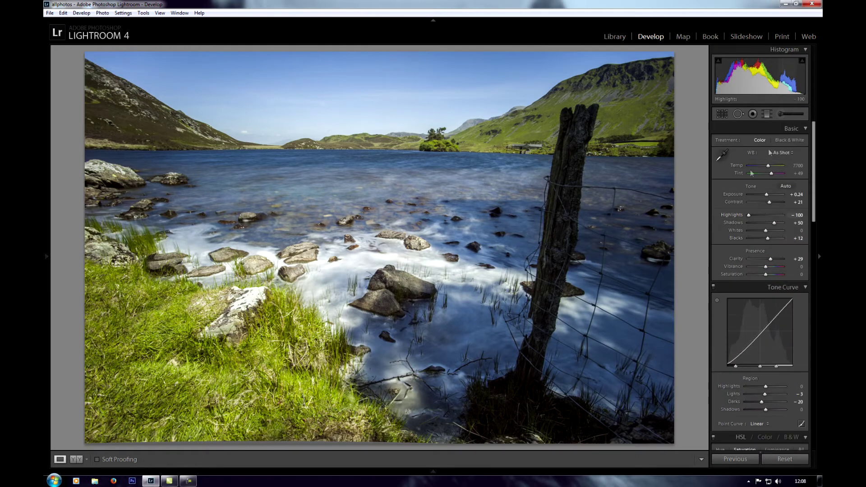
- Start an Adjustment Brush using the Dodge (Lighten) effect
click(797, 114)
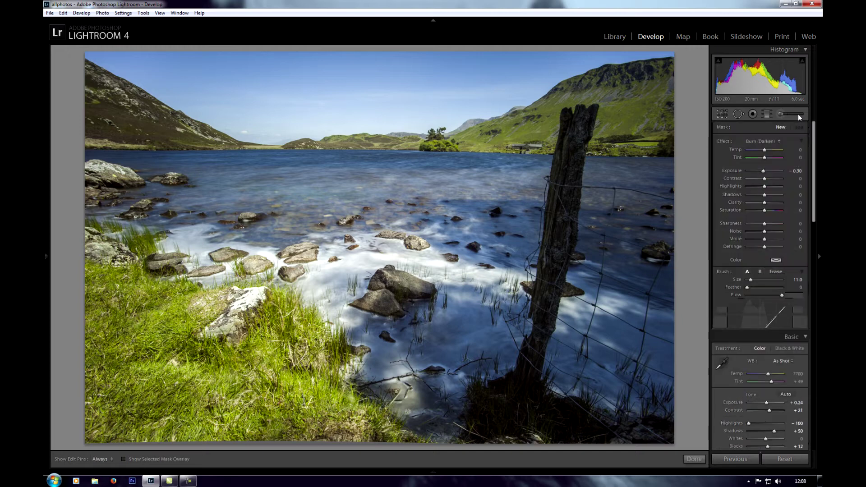
click(765, 144)
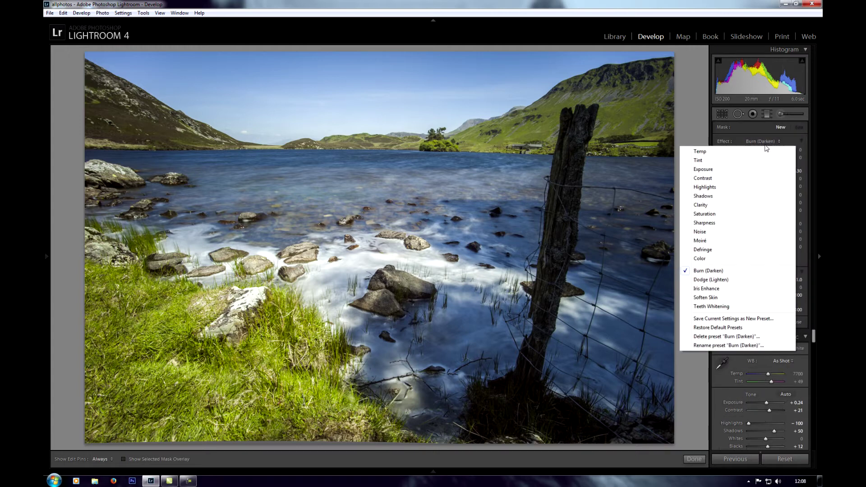
click(711, 279)
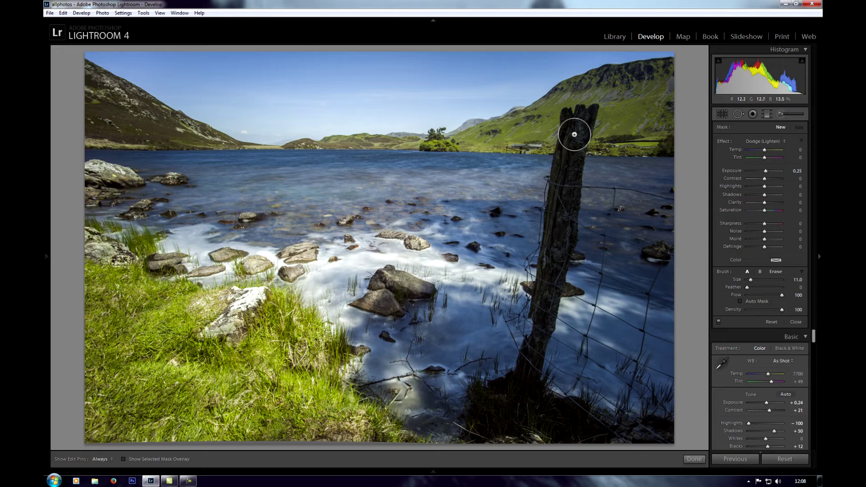
scroll(574, 135, down, 1)
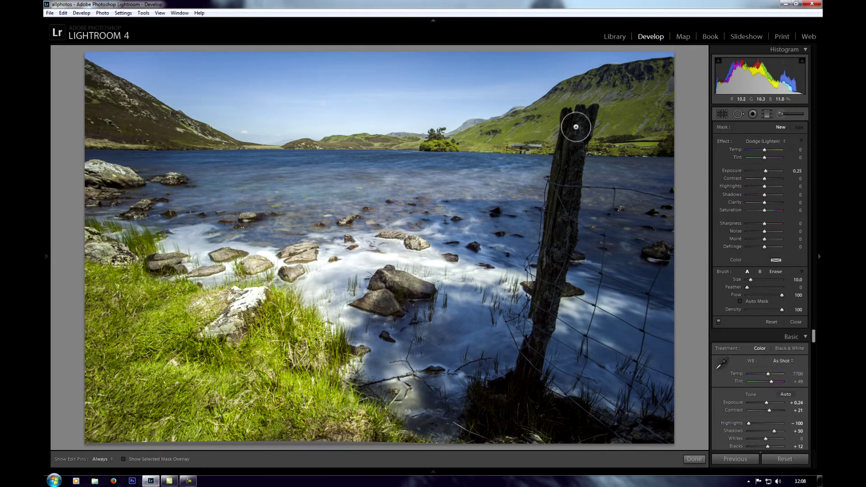
scroll(577, 125, down, 1)
scroll(576, 124, up, 1)
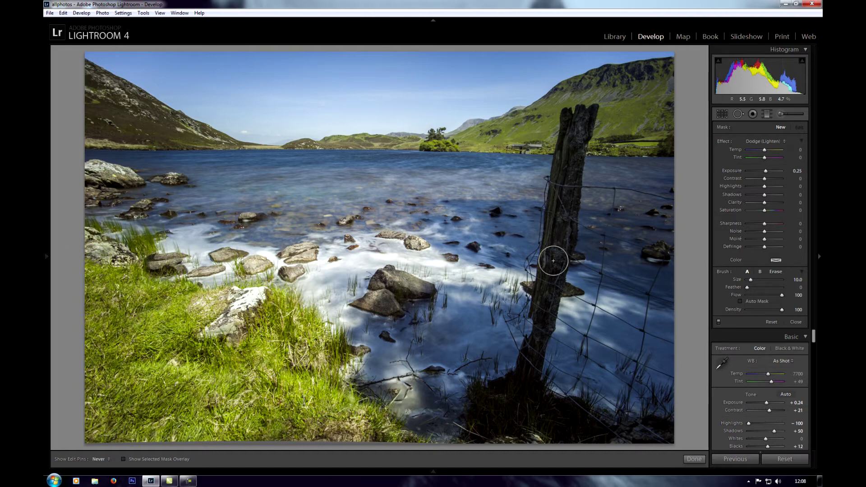
- Paint the dodge down the fence post from its top to its base
key(h)
drag(543, 312, 539, 332)
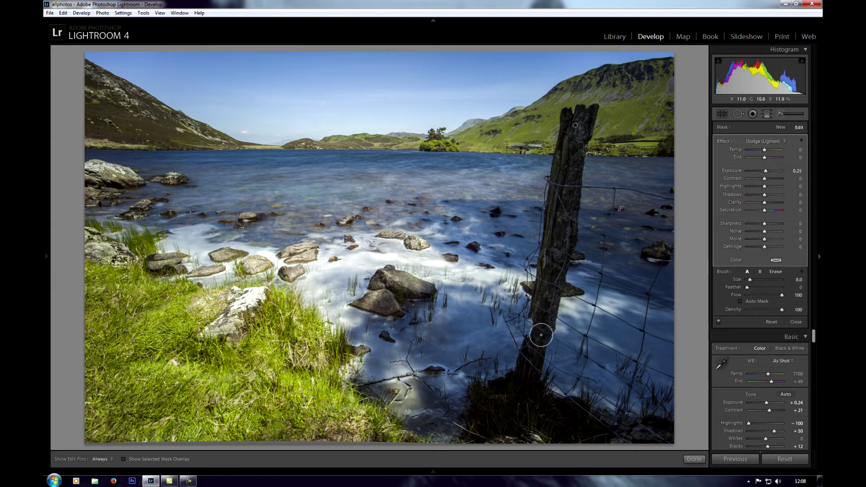
scroll(541, 329, down, 3)
scroll(538, 348, up, 2)
mouse_move(537, 349)
mouse_down()
mouse_move(504, 445)
mouse_move(504, 419)
mouse_move(465, 425)
mouse_move(499, 411)
mouse_move(477, 398)
mouse_move(524, 423)
mouse_move(588, 434)
mouse_move(541, 418)
mouse_move(628, 437)
mouse_move(502, 401)
mouse_up()
key(h)
key(h)
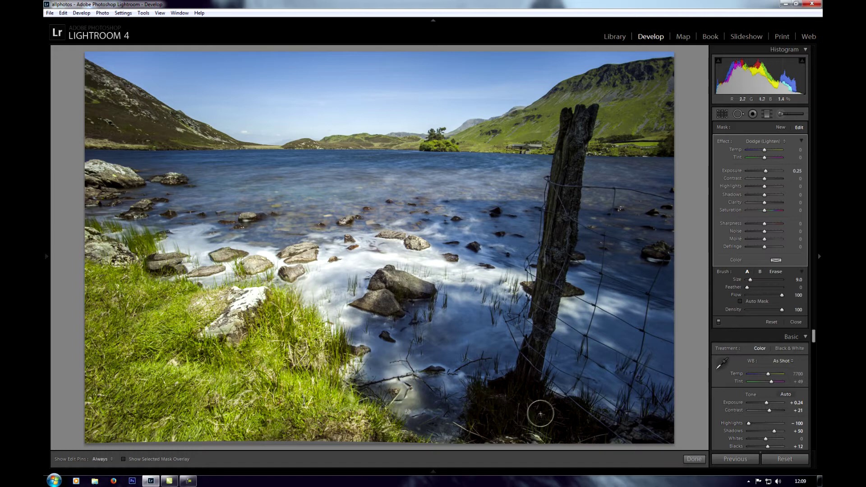
- Using the red mask overlay, extend the dodge along the base and over the post's top prongs
click(124, 459)
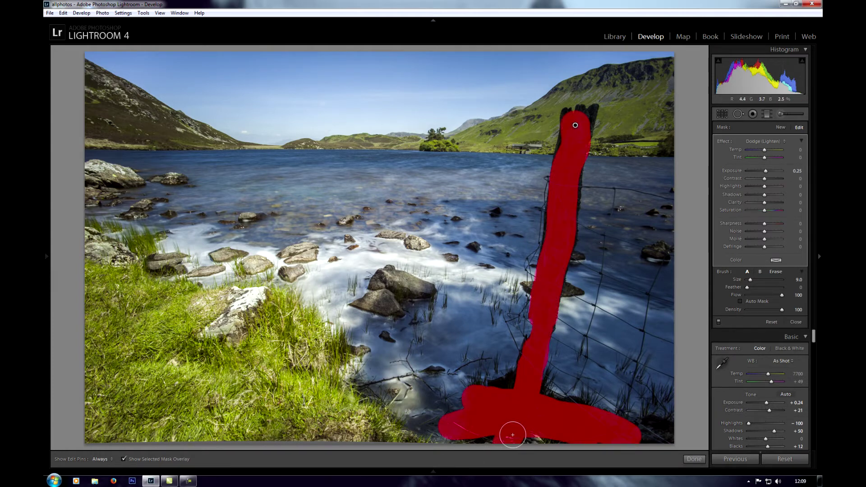
key(h)
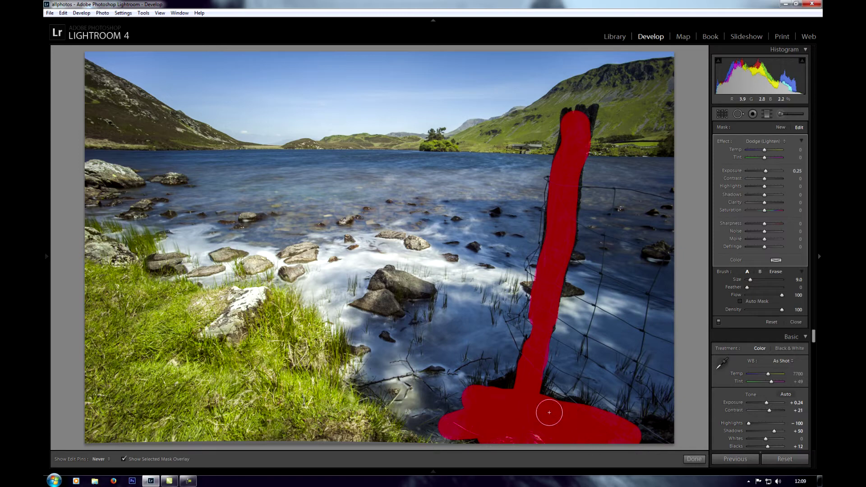
mouse_move(514, 395)
mouse_down()
mouse_move(499, 392)
mouse_move(659, 440)
mouse_move(630, 431)
mouse_up()
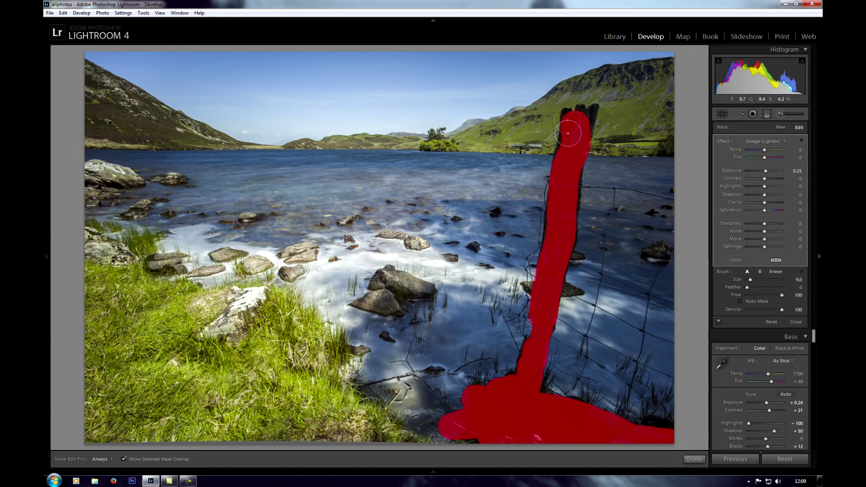
key(bracketleft)
key(bracketleft)
key(bracketleft)
key(h)
key(bracketleft)
drag(592, 108, 590, 119)
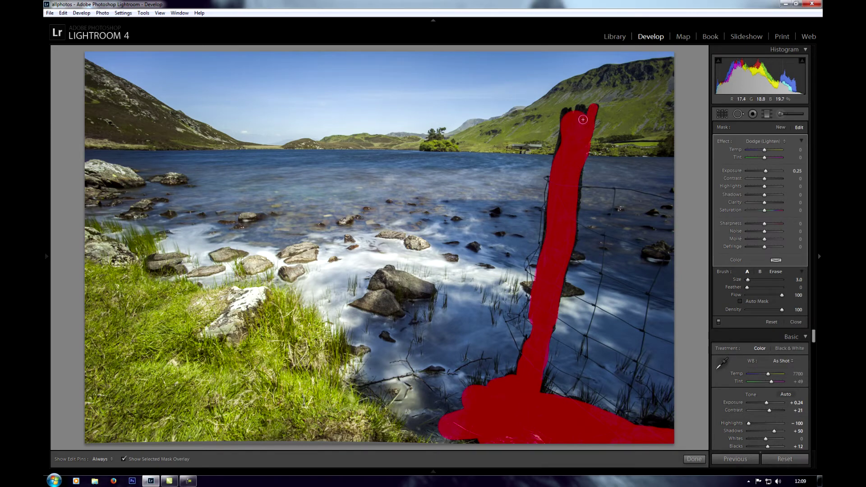
key(h)
drag(579, 110, 566, 115)
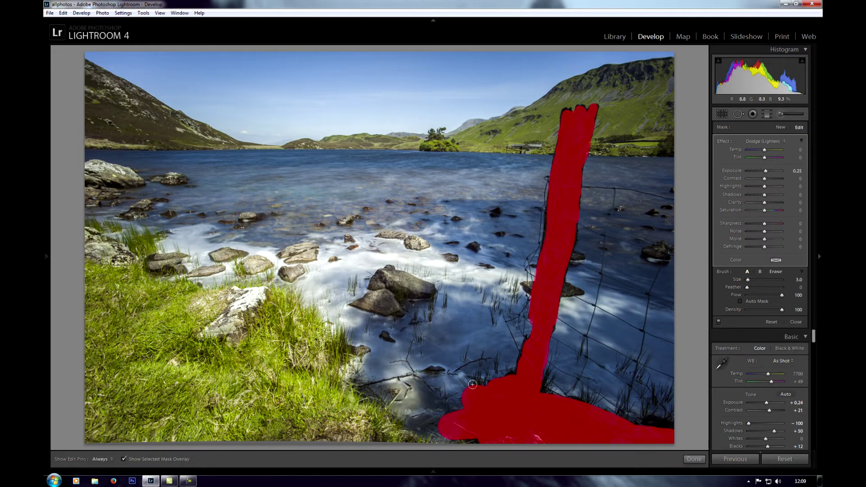
key(h)
click(179, 460)
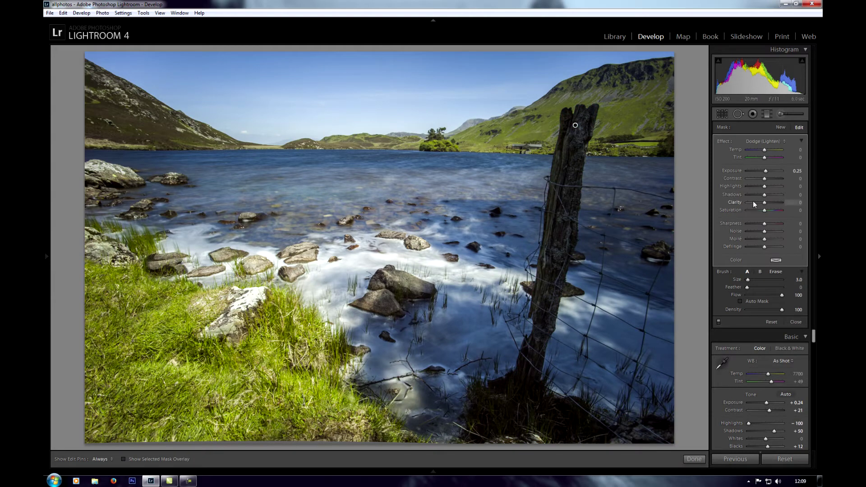
- Set the post dodge to Exposure 0.57, Contrast 7, Shadows 10, Clarity 36, then click Done
drag(771, 202, 772, 202)
drag(767, 171, 767, 172)
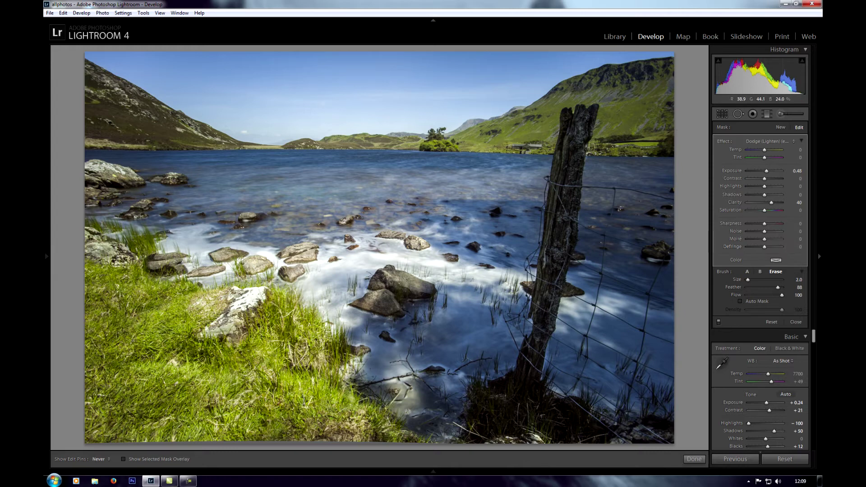
key(h)
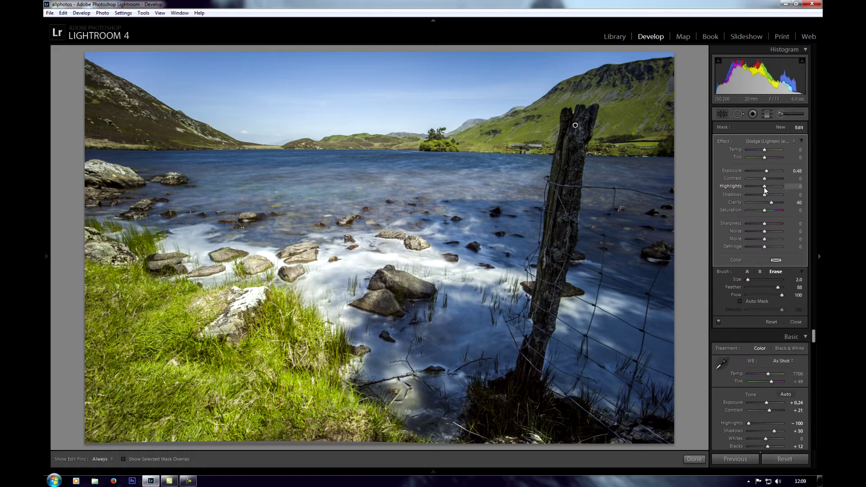
drag(765, 194, 763, 196)
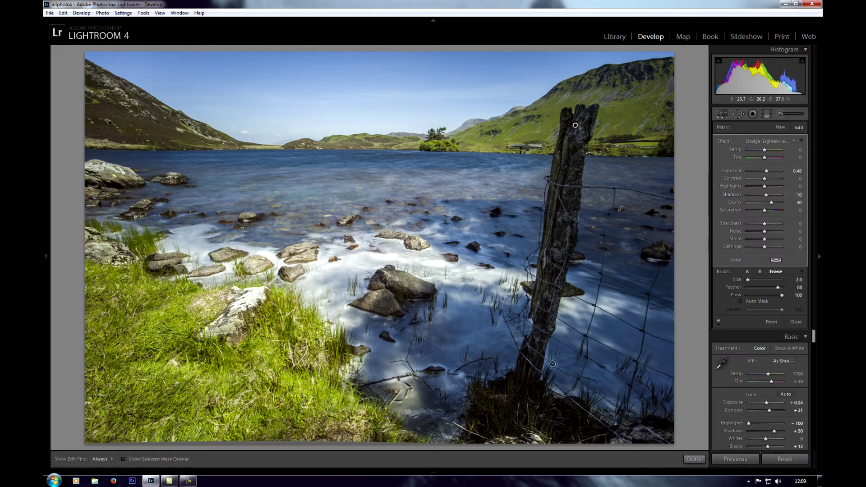
scroll(551, 352, up, 1)
key(h)
key(h)
key(h)
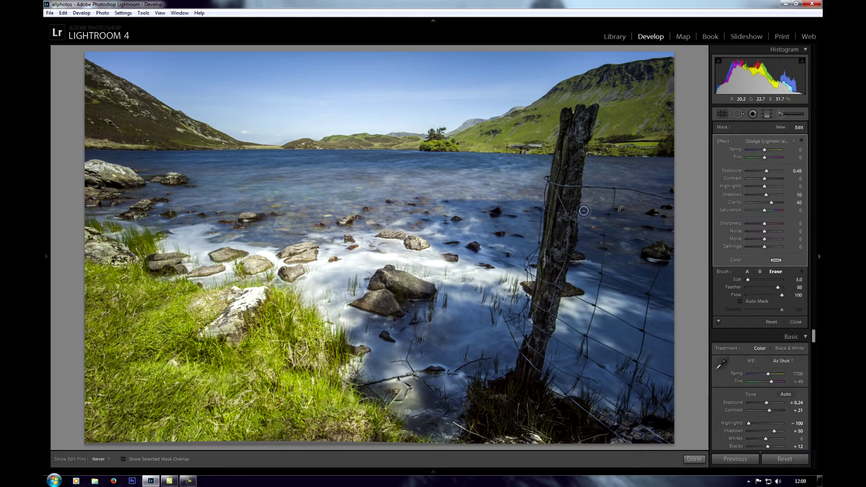
key(h)
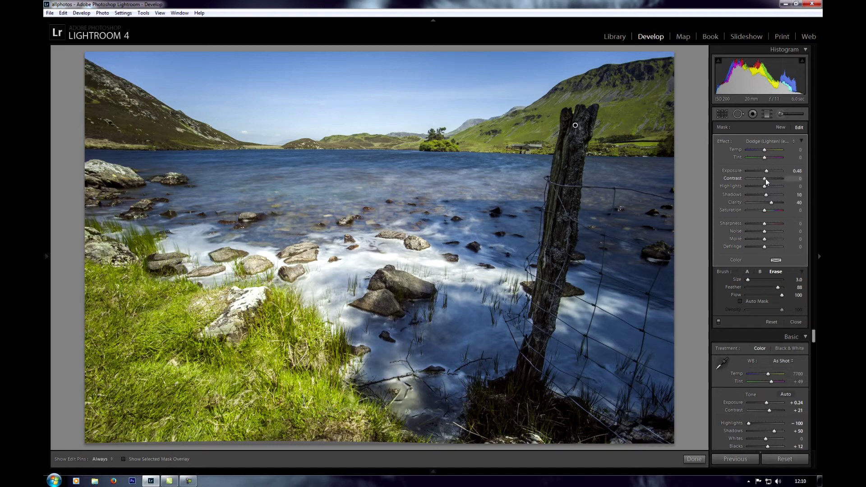
drag(766, 178, 767, 205)
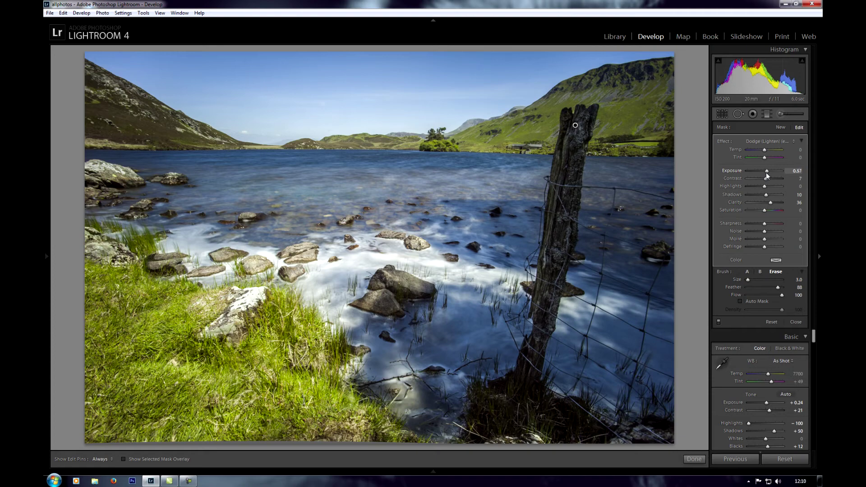
click(693, 459)
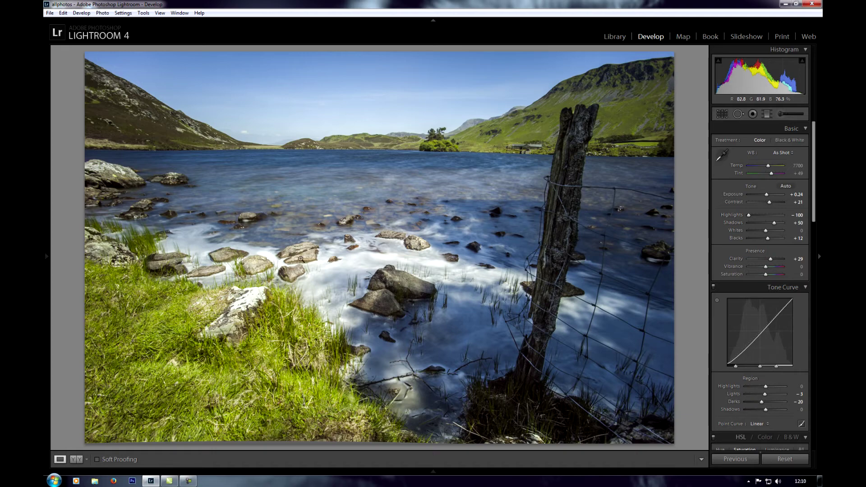
- Paint a Burn (Darken) brush over the foreground rocks with Clarity 69 and Exposure -0.09
click(786, 115)
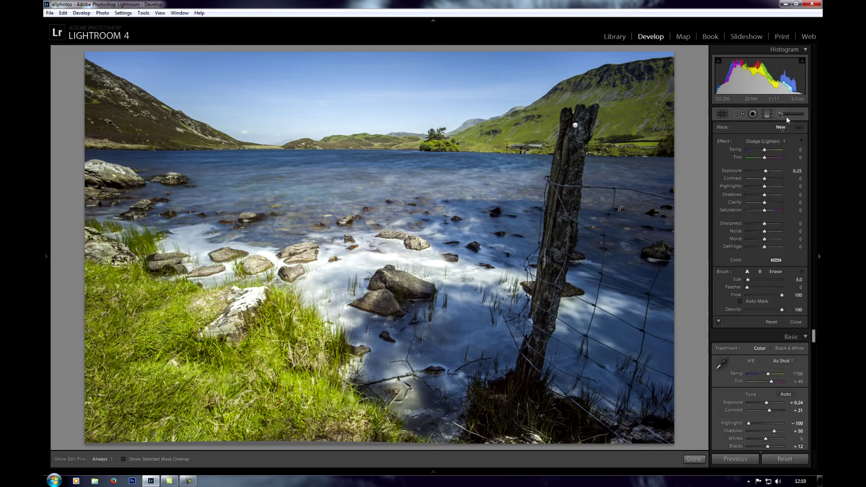
click(770, 141)
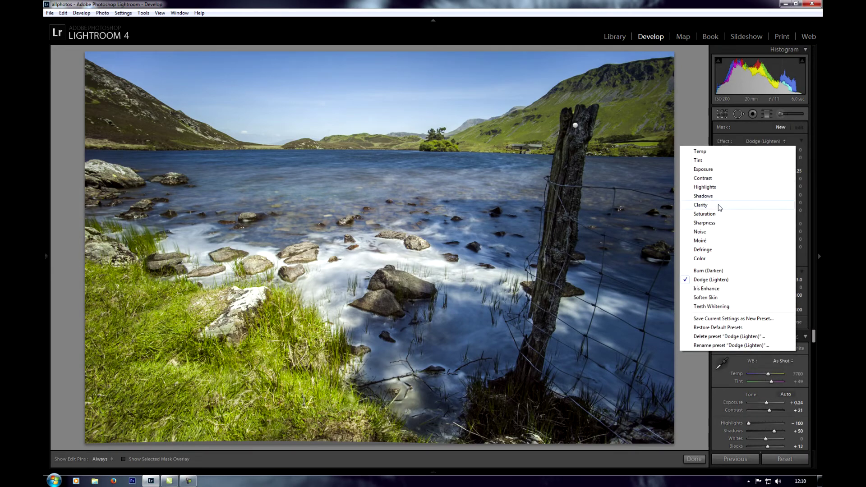
click(713, 272)
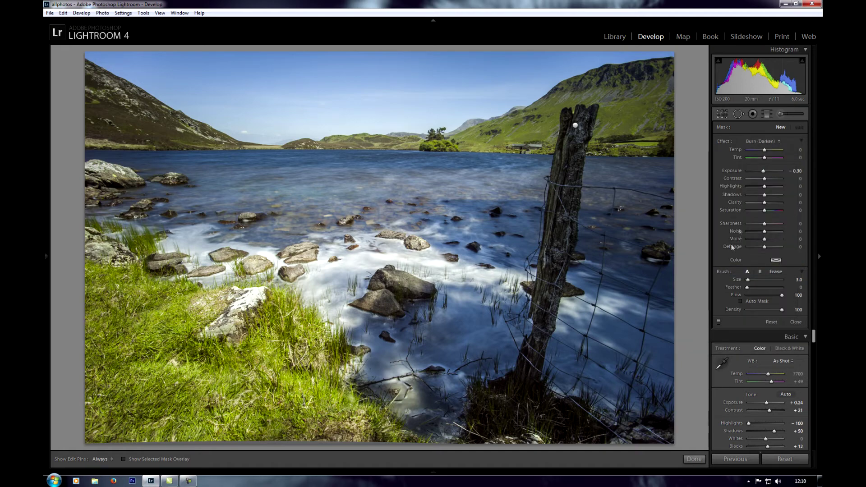
scroll(384, 301, up, 2)
key(h)
mouse_move(384, 301)
mouse_down()
mouse_move(400, 281)
mouse_move(426, 288)
mouse_move(389, 278)
mouse_move(427, 288)
mouse_move(382, 280)
mouse_up()
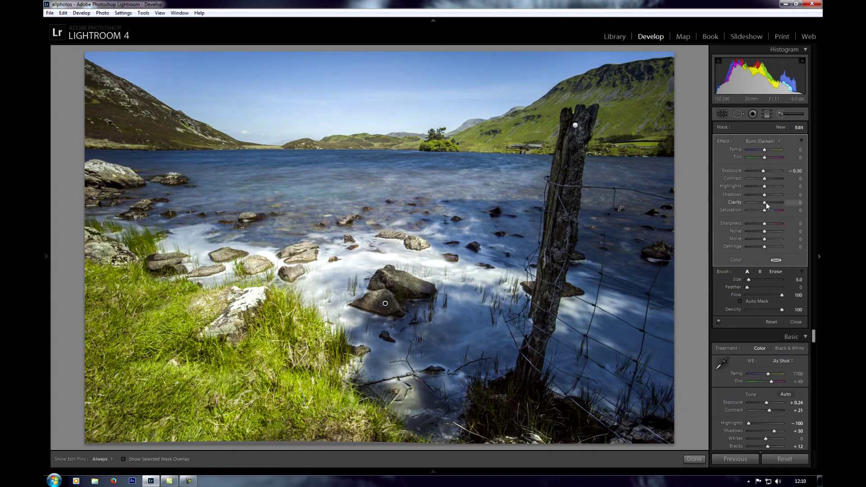
drag(765, 202, 776, 203)
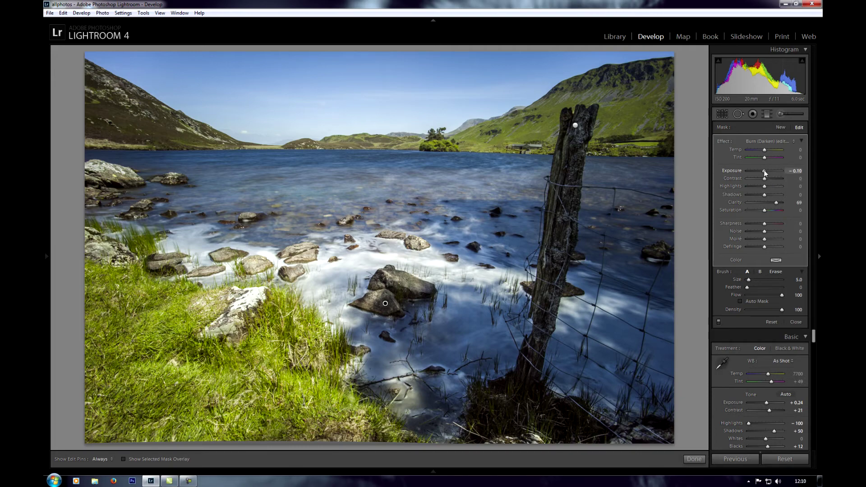
drag(764, 172, 765, 180)
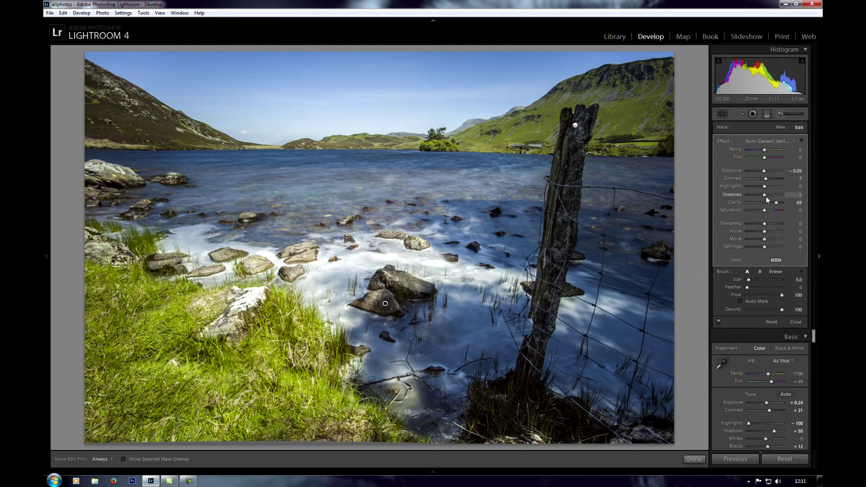
- With a size 3 brush, burn more rocks, including the large one mid-water, checking the overlay
key(bracketleft)
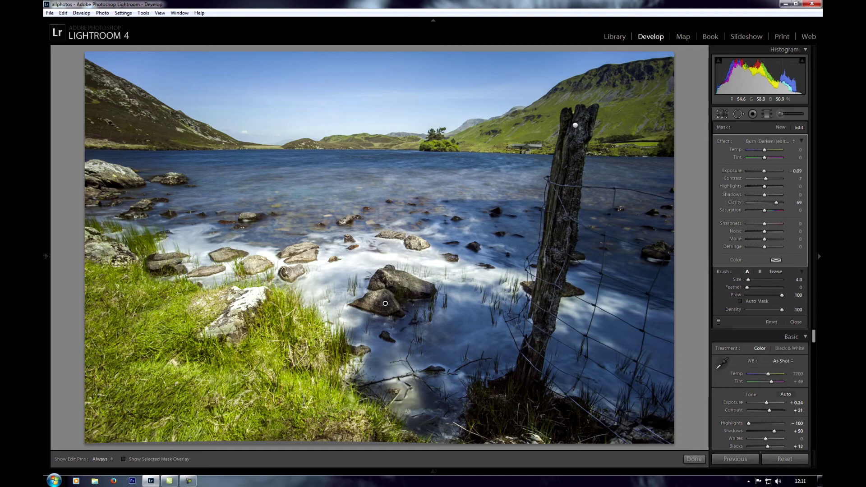
key(bracketleft)
key(h)
key(h)
drag(284, 253, 413, 240)
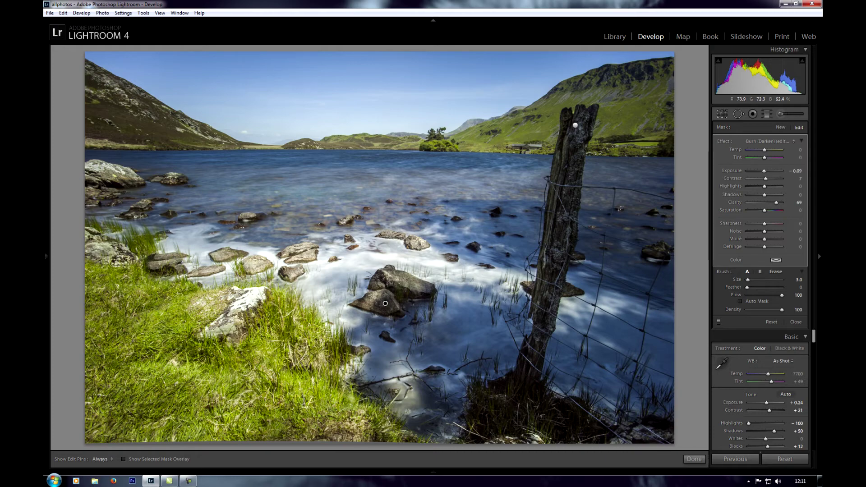
key(h)
scroll(225, 333, up, 2)
key(h)
scroll(278, 338, down, 1)
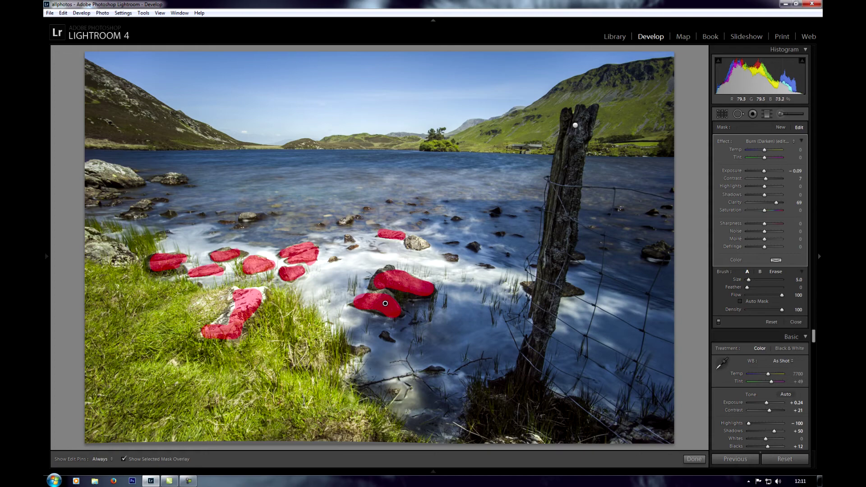
key(h)
mouse_move(408, 242)
mouse_down()
mouse_move(424, 245)
mouse_move(411, 242)
mouse_up()
key(o)
key(h)
scroll(385, 303, down, 1)
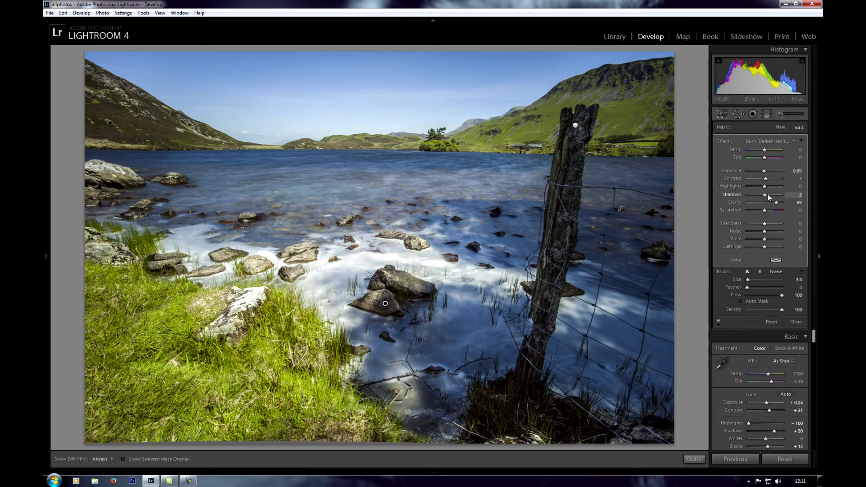
- Raise the burn Contrast to 19, keep Exposure at -0.09, and click Done
drag(765, 179, 767, 178)
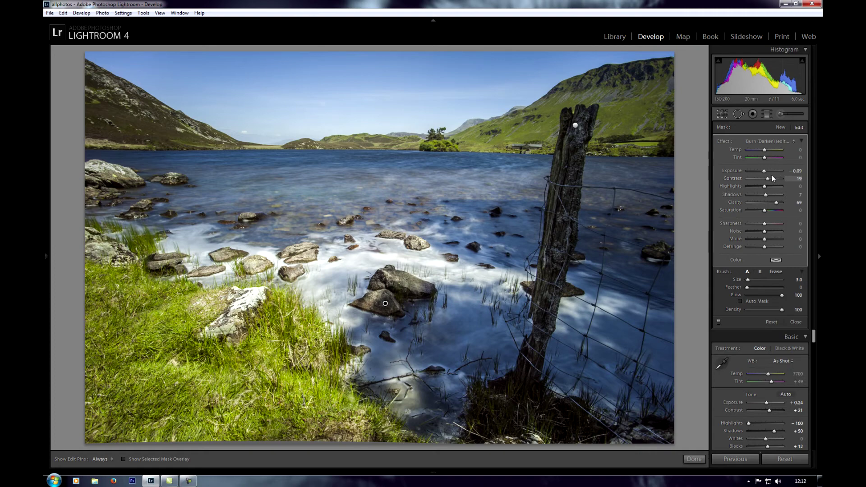
double_click(764, 171)
drag(763, 172, 765, 172)
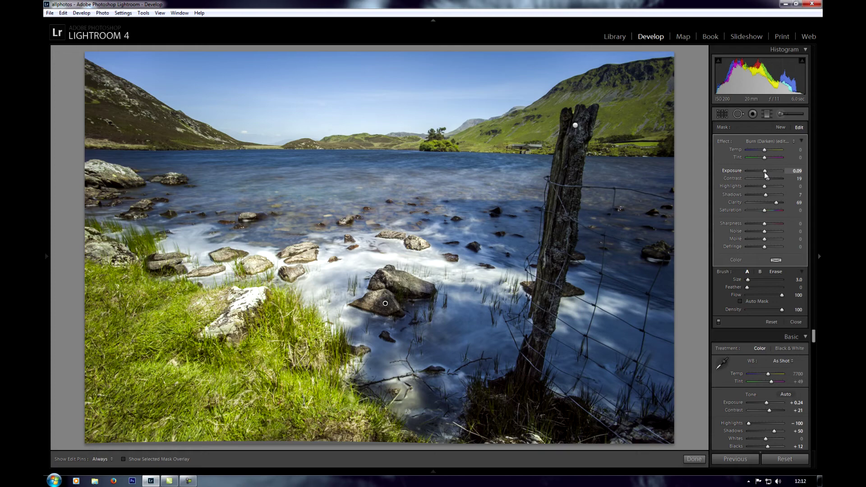
double_click(764, 171)
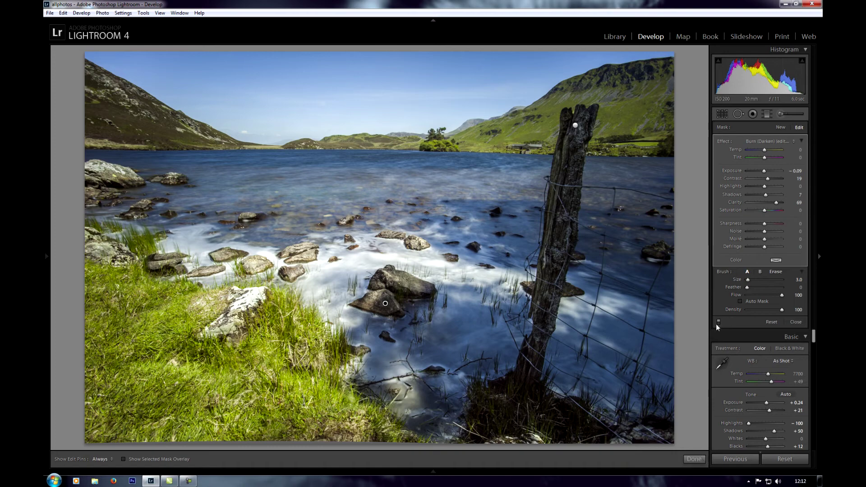
click(694, 459)
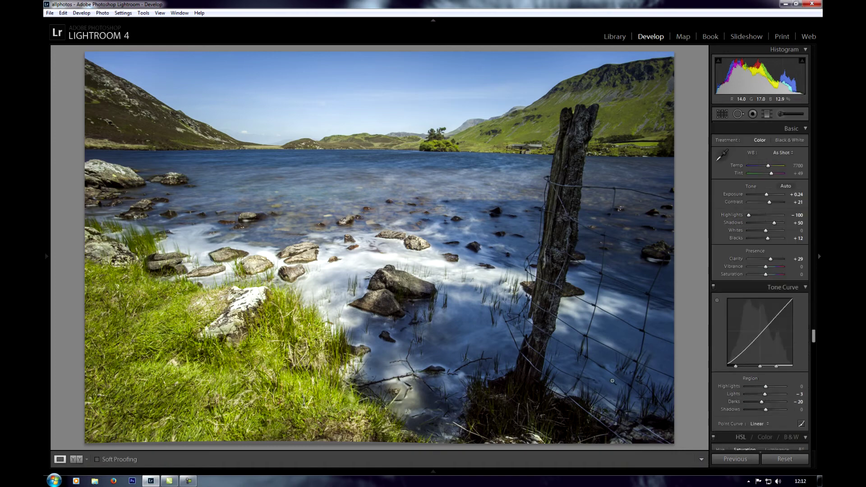
- Zoom in to inspect the foreground and farther rocks, then zoom back out
click(395, 326)
click(432, 170)
click(432, 171)
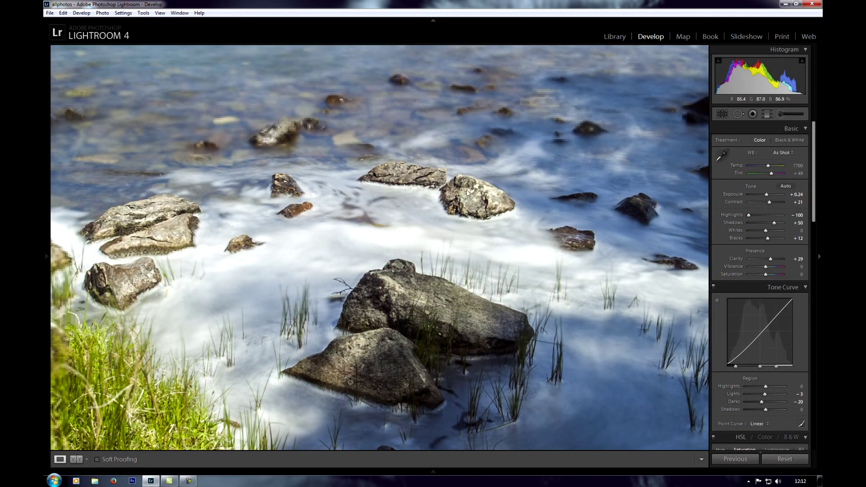
key(ctrl+equal)
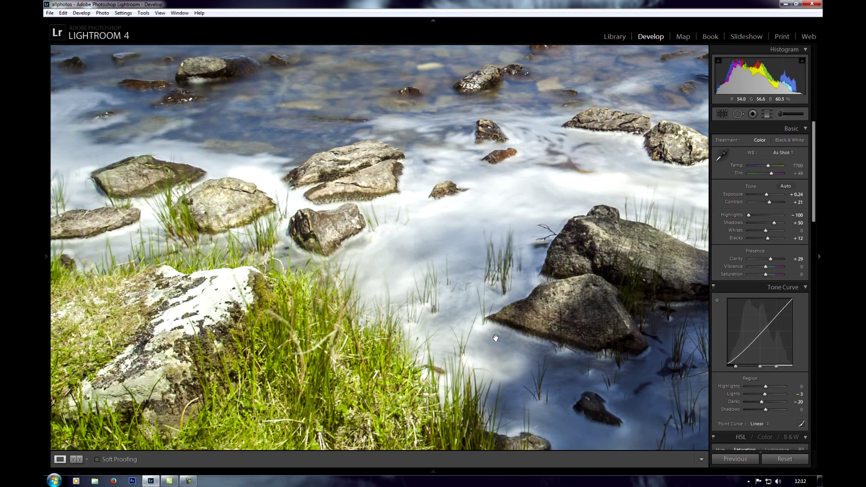
key(ctrl+minus)
key(ctrl+minus)
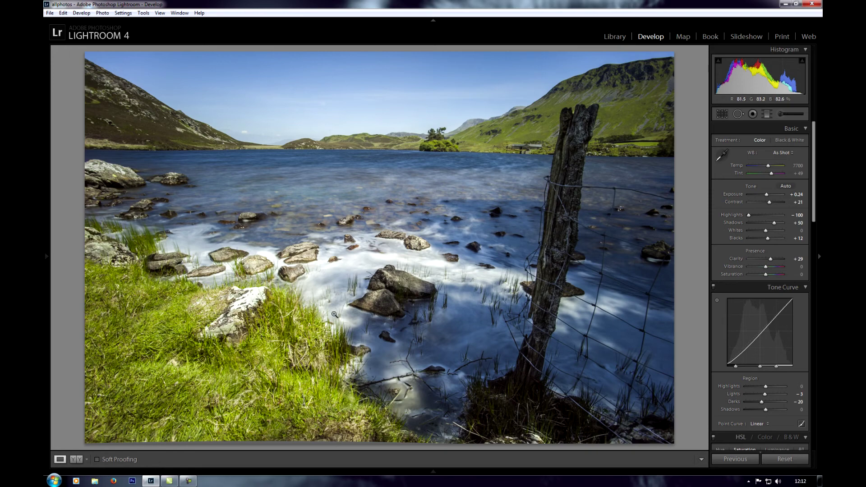
- Preview the unedited photo via Reset Settings in History, then return to the latest step
mouse_move(50, 259)
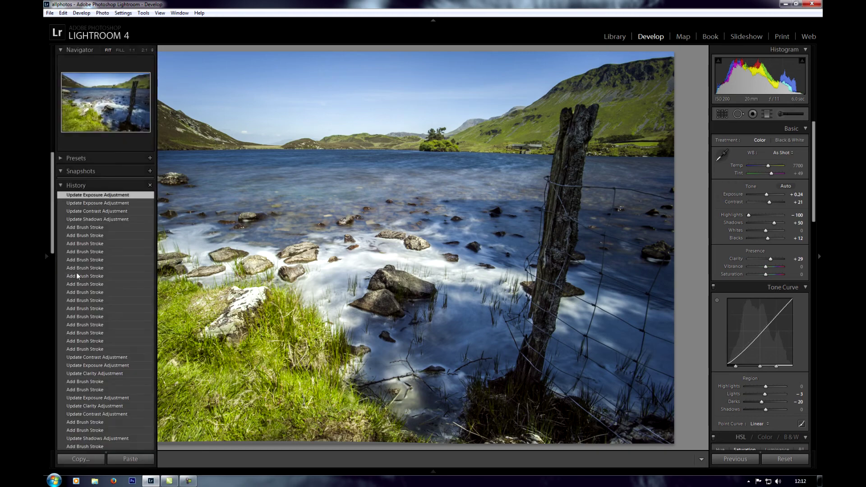
scroll(77, 275, down, 15)
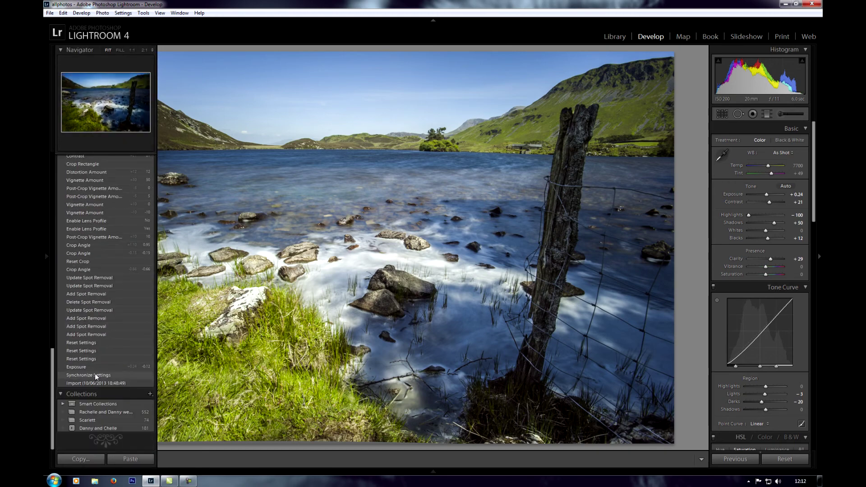
click(94, 342)
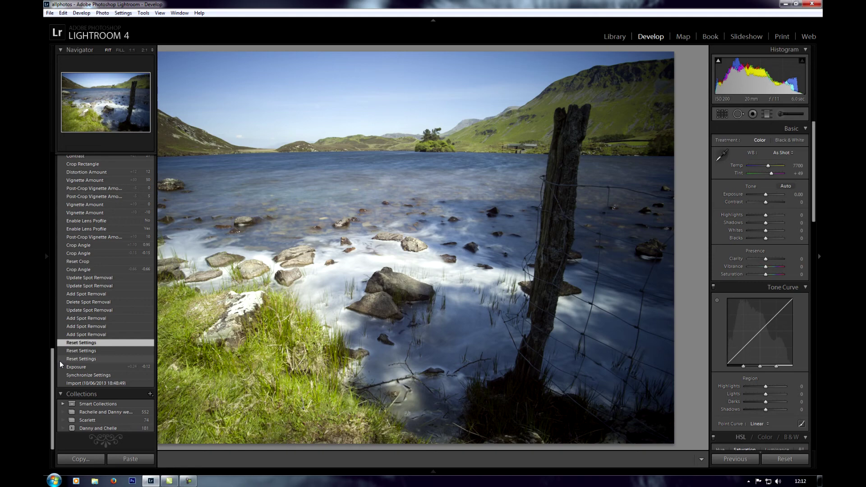
scroll(72, 320, up, 10)
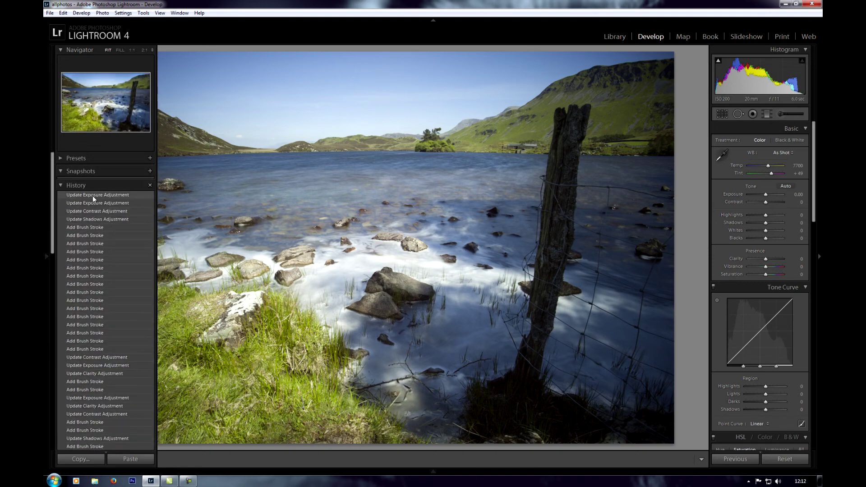
click(94, 196)
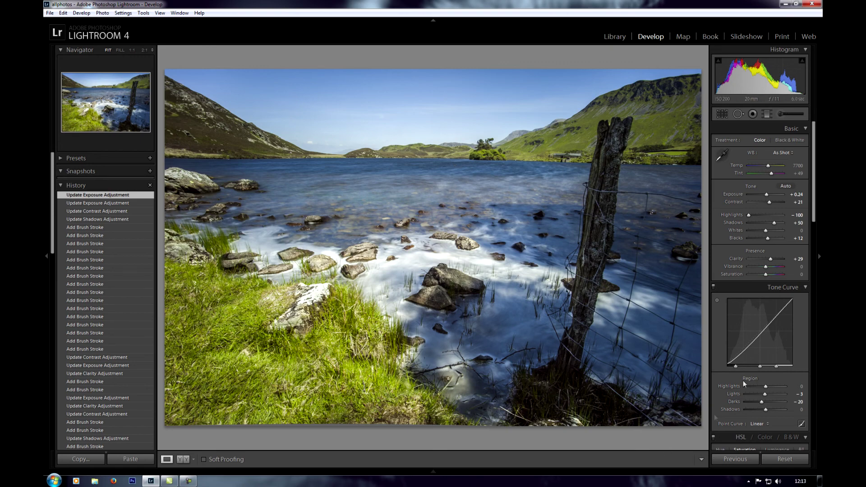
scroll(757, 304, down, 10)
- Set sharpening Amount to 46 and edge Masking to 89 in the Detail panel
drag(753, 260, 758, 259)
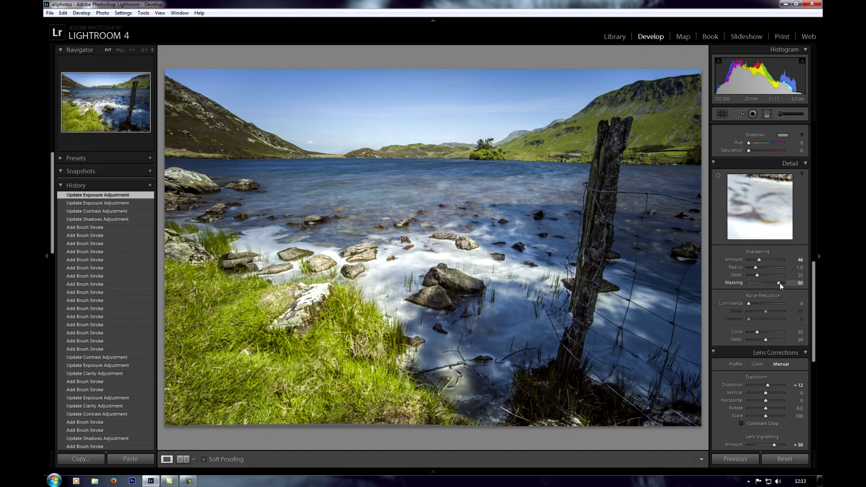
drag(778, 284, 778, 282)
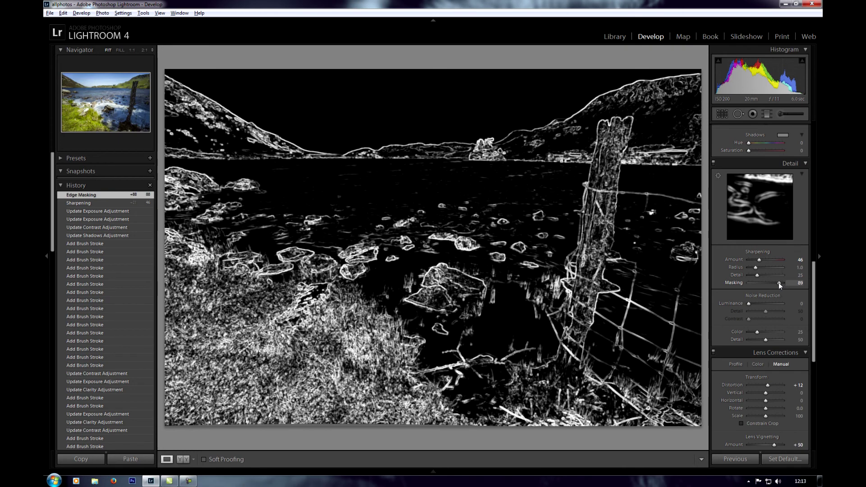
drag(778, 282, 779, 283)
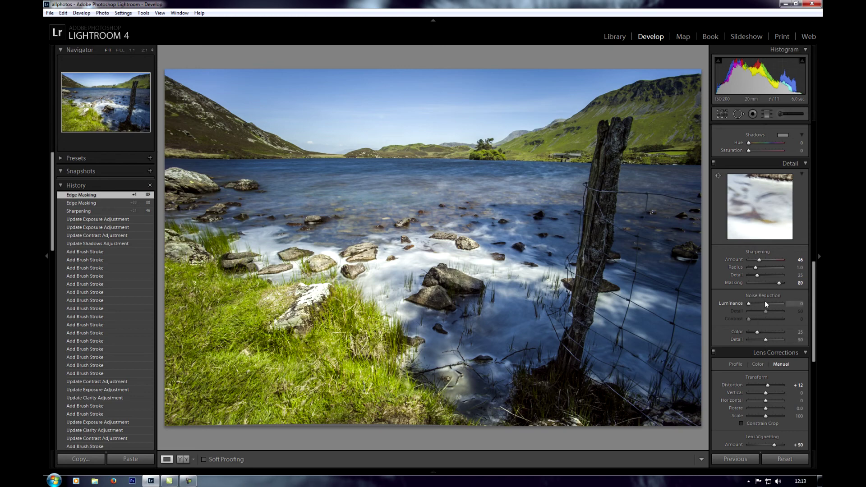
scroll(777, 306, up, 10)
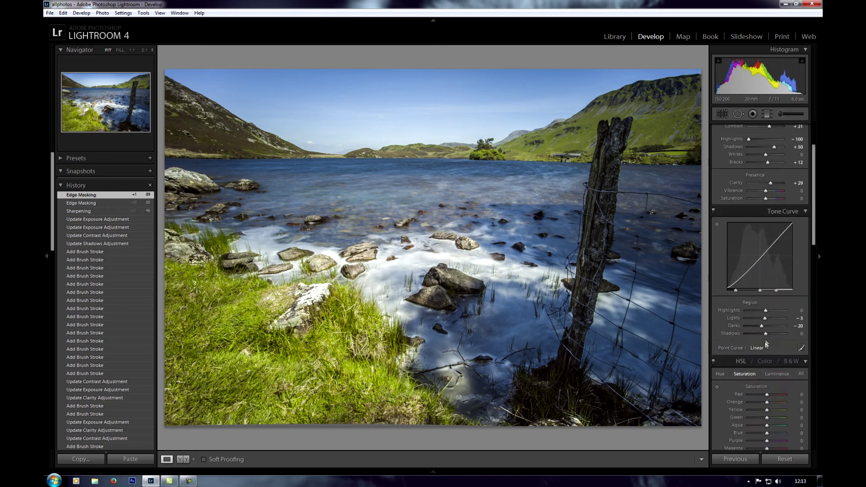